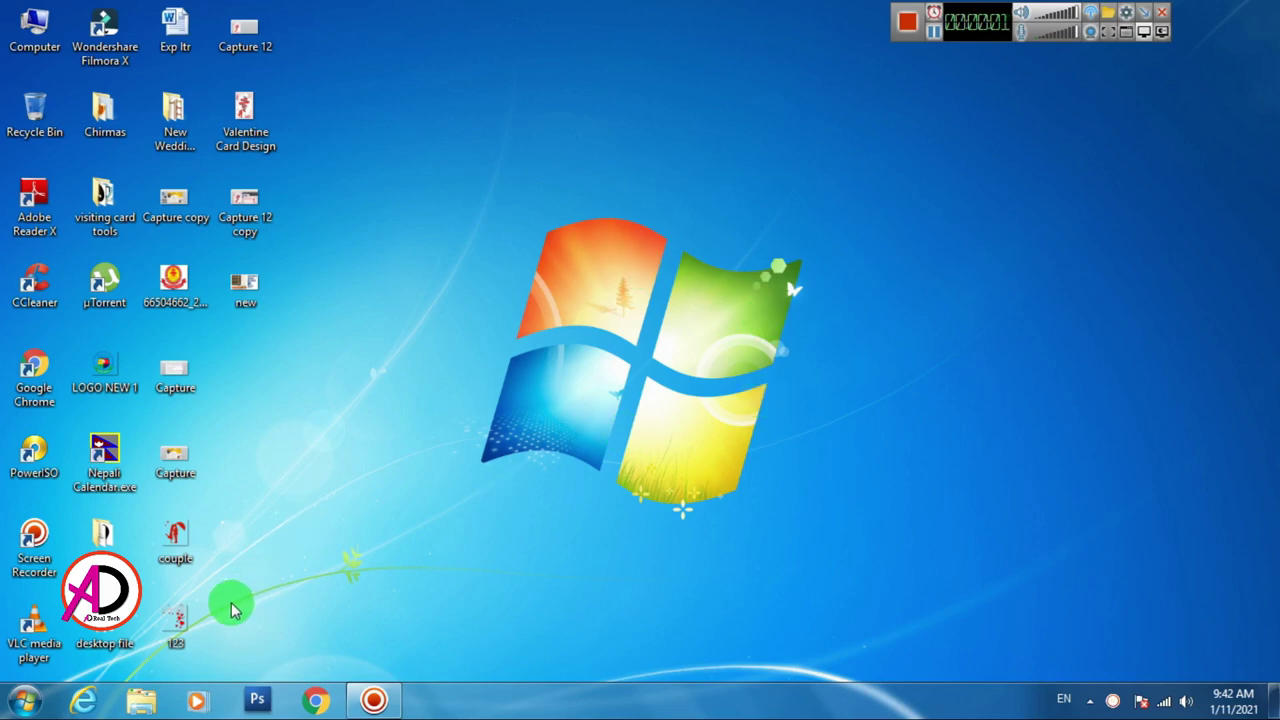
Launch Microsoft Word 2010 from the Start menu to get a blank Document1.
left_click(24, 700)
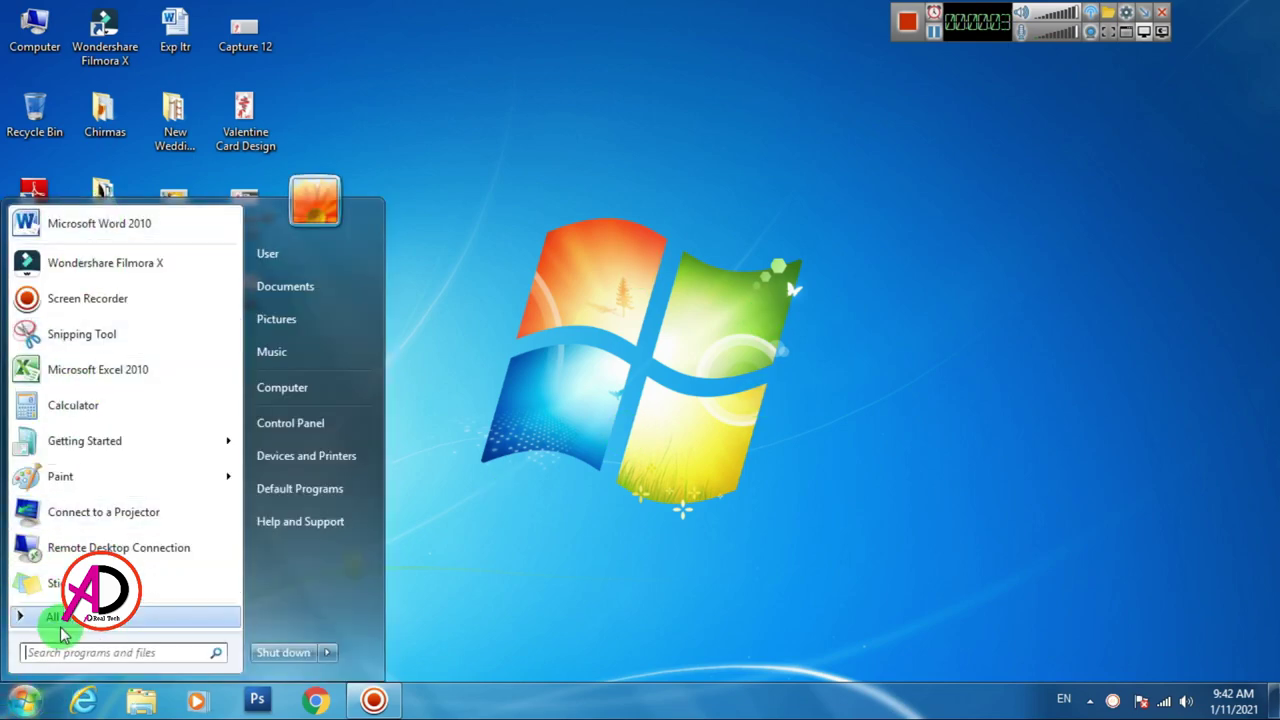
left_click(82, 230)
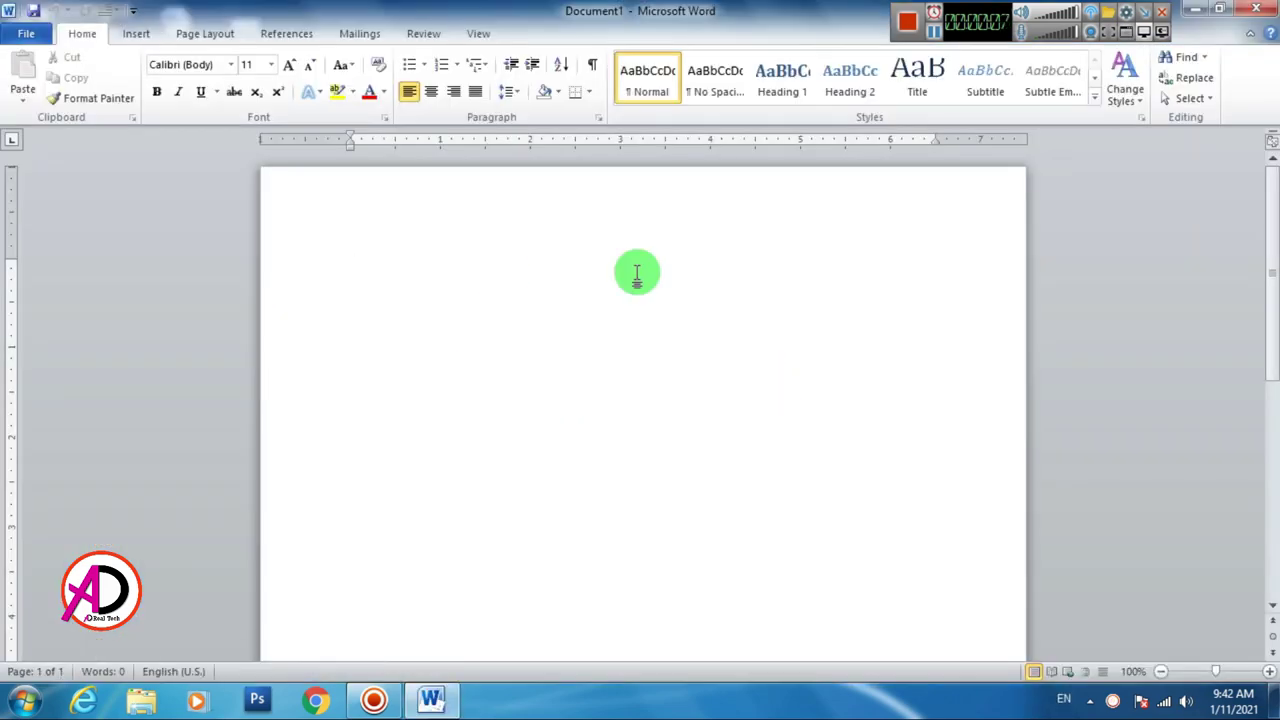
Browse to the desktop file folder and select the sunset wedding couple photo for insertion.
left_click(138, 34)
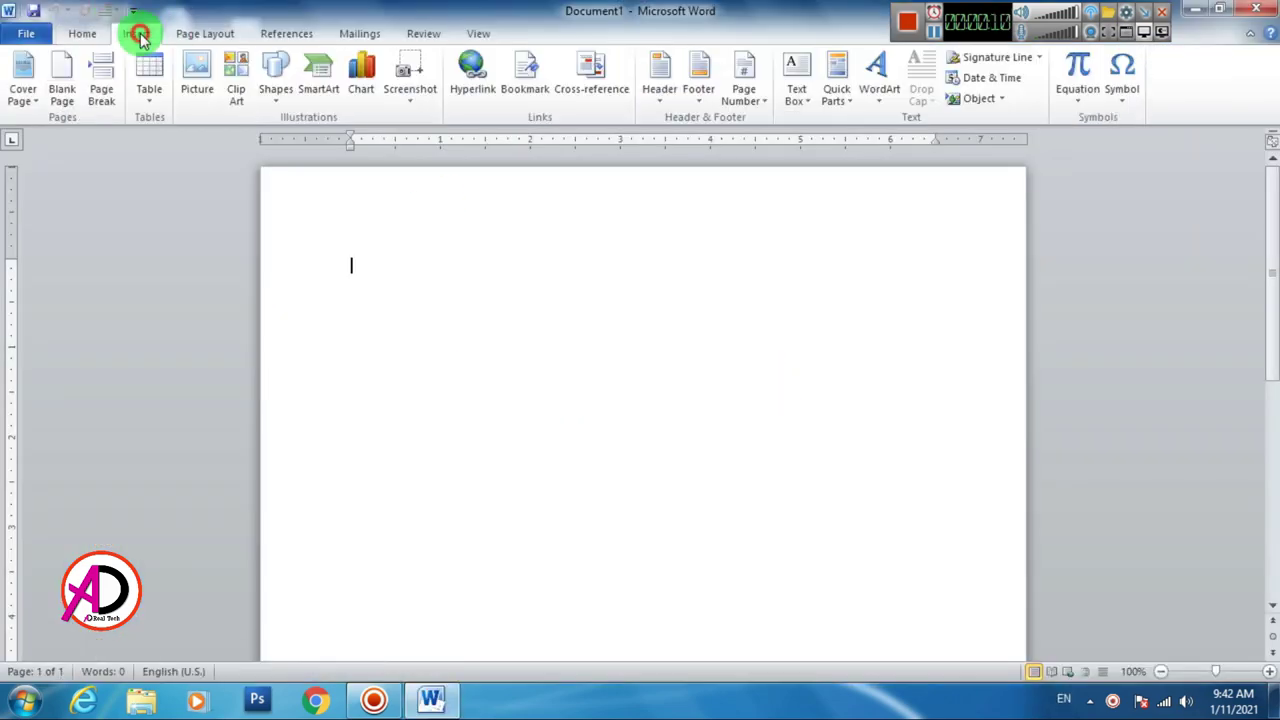
left_click(200, 88)
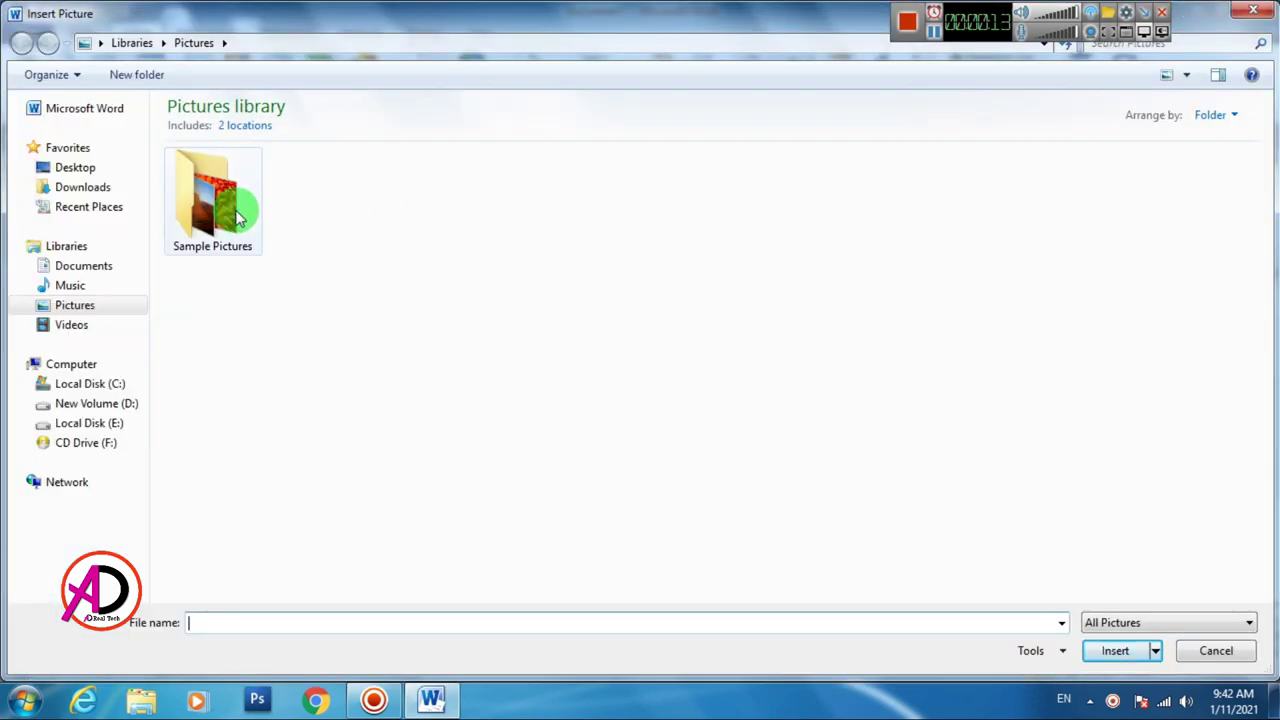
left_click(74, 169)
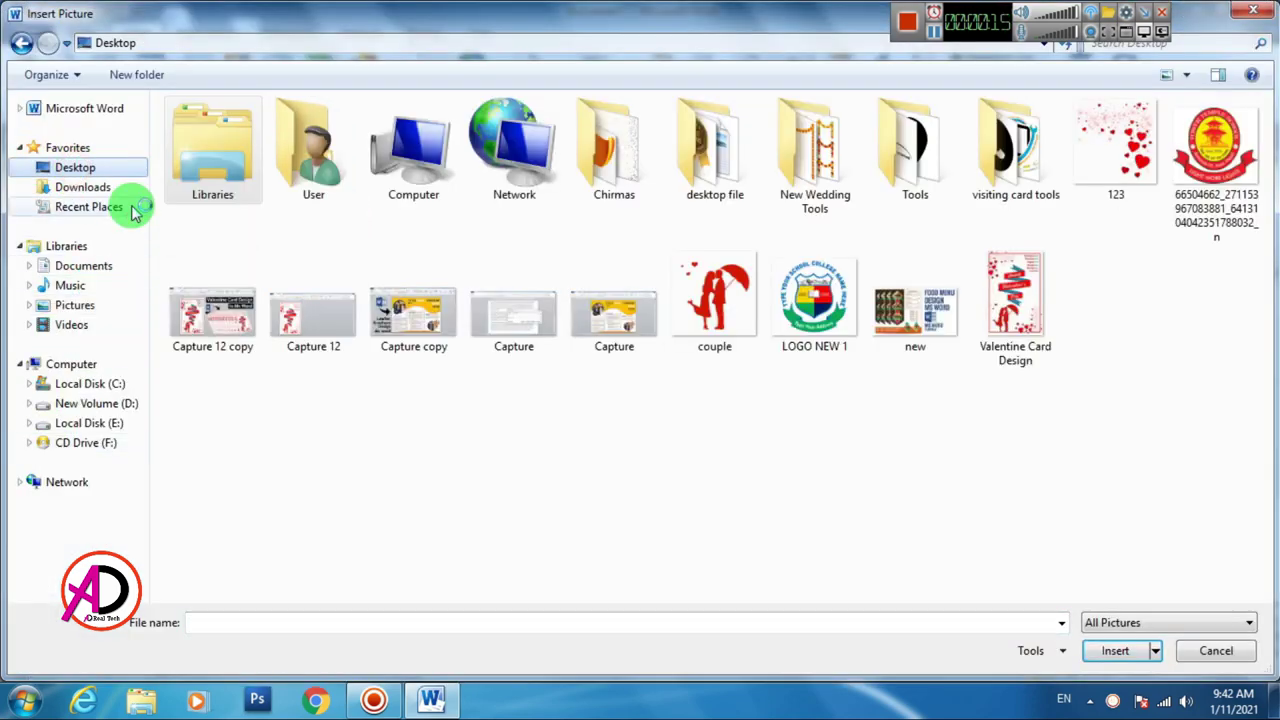
double_click(740, 172)
scroll(766, 414, "down", 10)
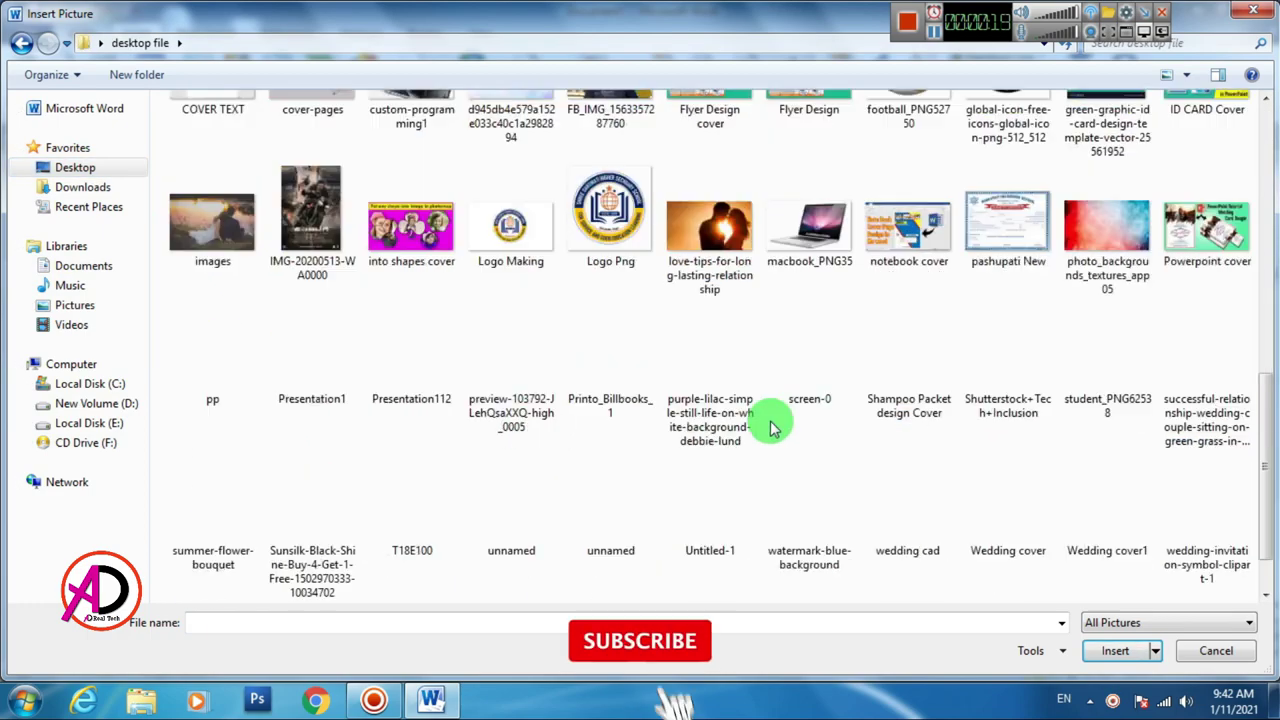
scroll(770, 425, "down", 2)
scroll(585, 428, "up", 3)
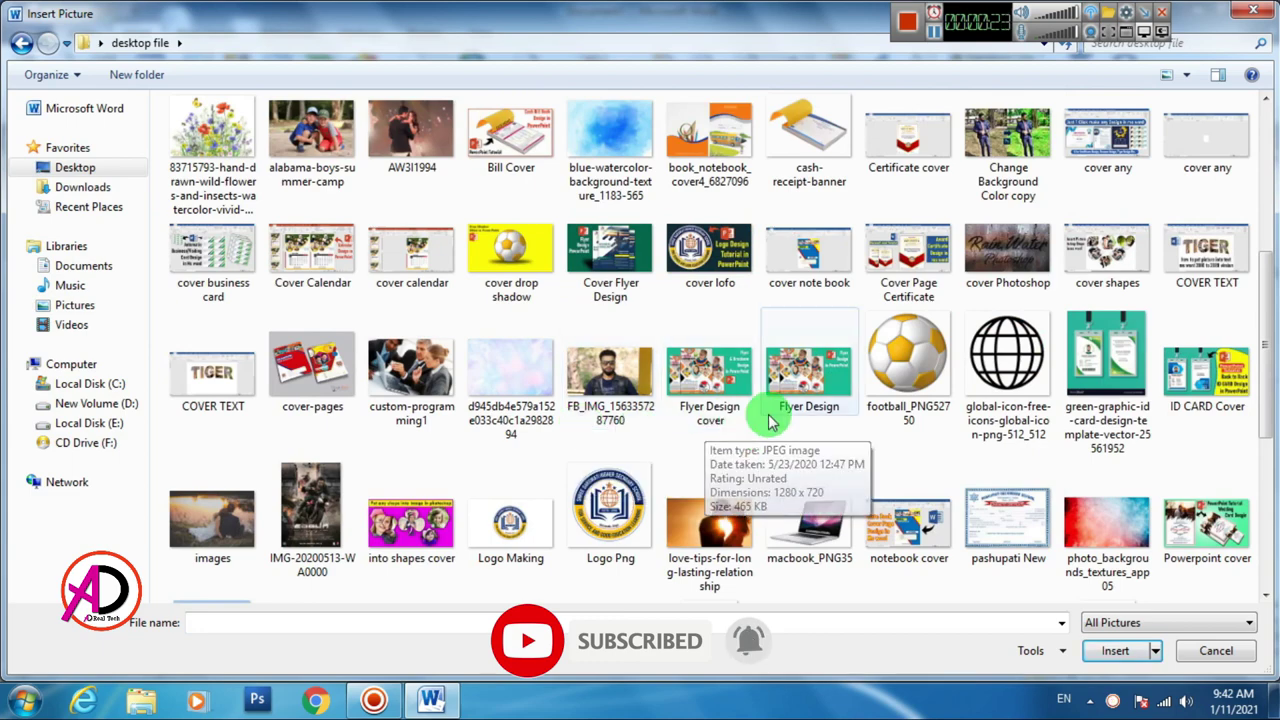
scroll(768, 420, "down", 4)
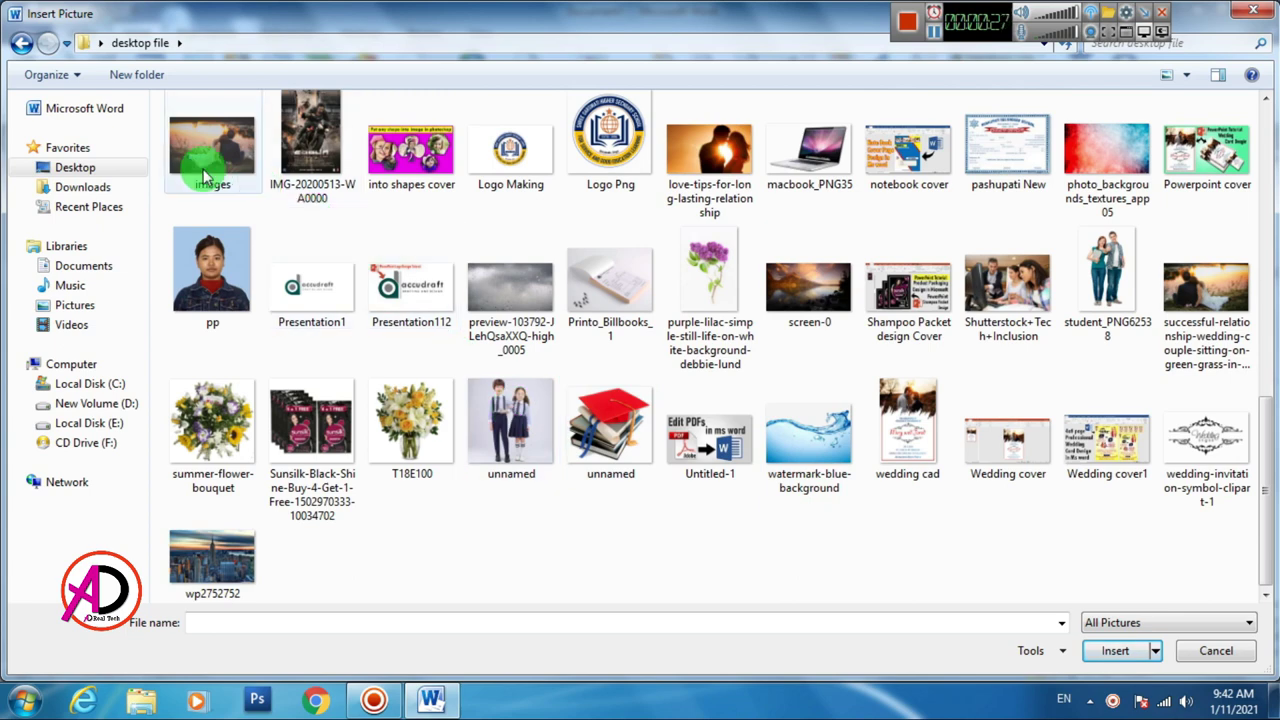
left_click(200, 170)
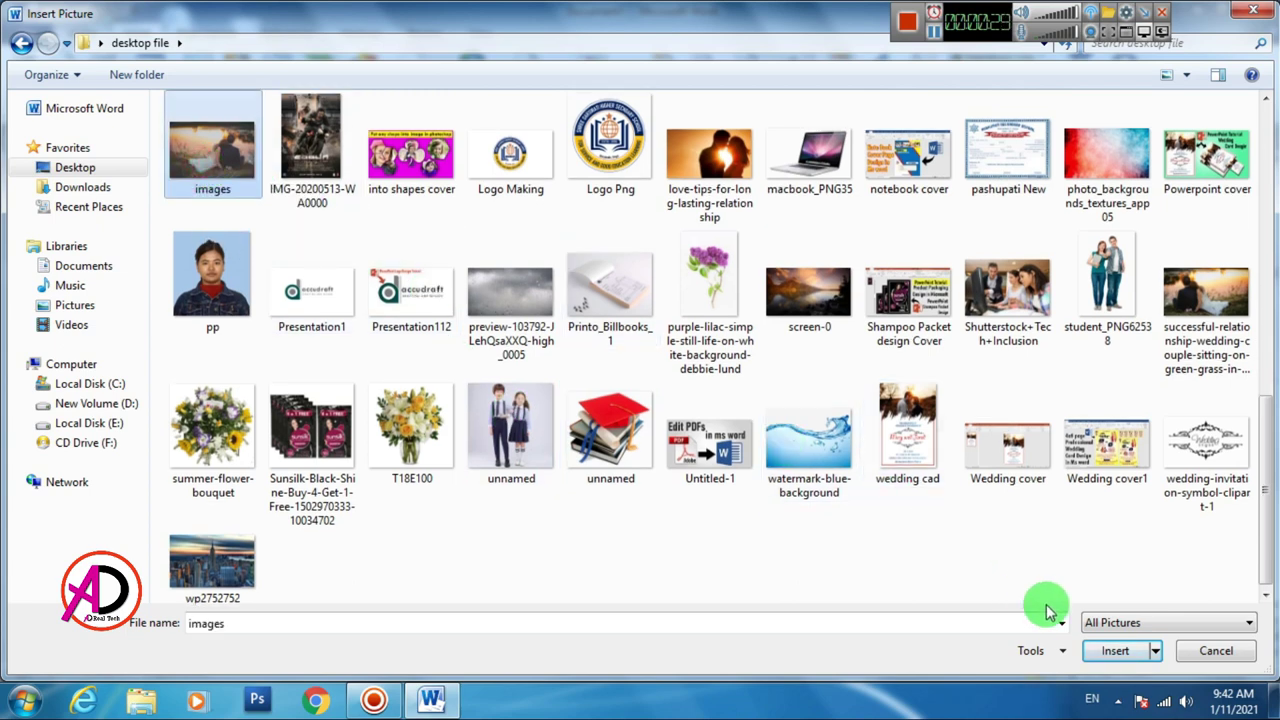
left_click(1205, 350)
Insert the sunset couple photo and set its text wrapping to In Front of Text.
left_click(1144, 658)
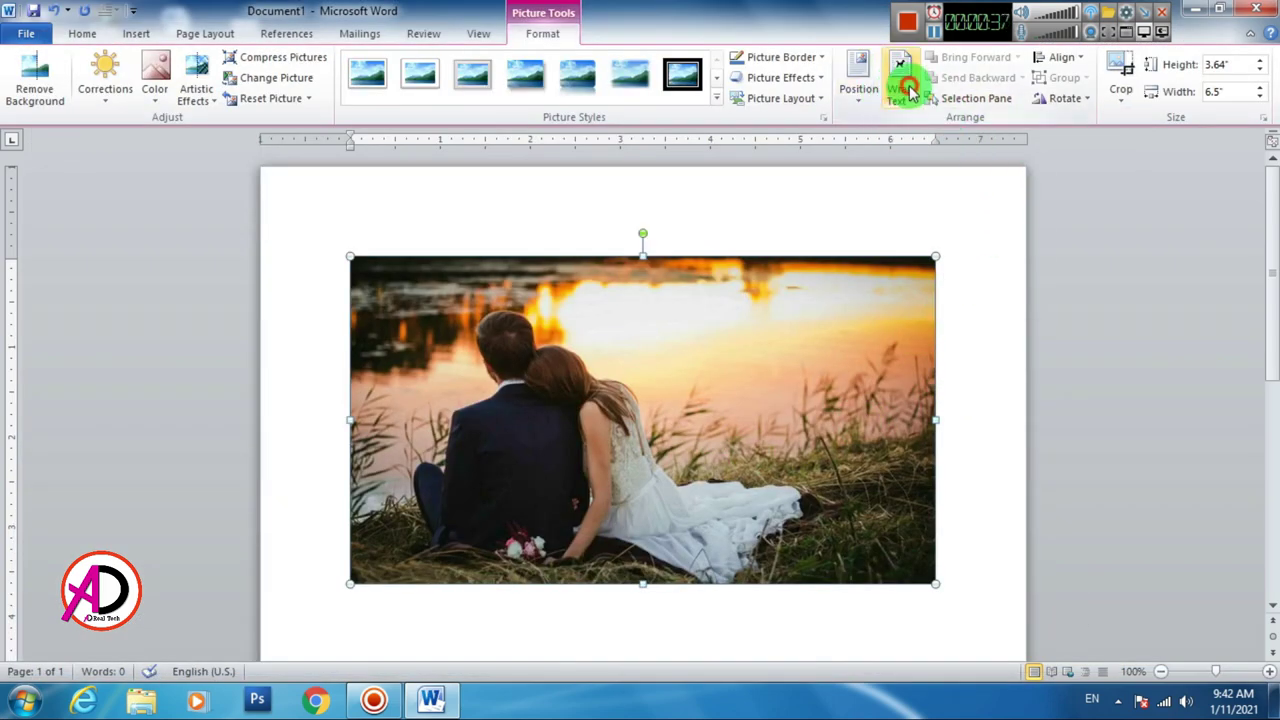
left_click(908, 90)
left_click(950, 256)
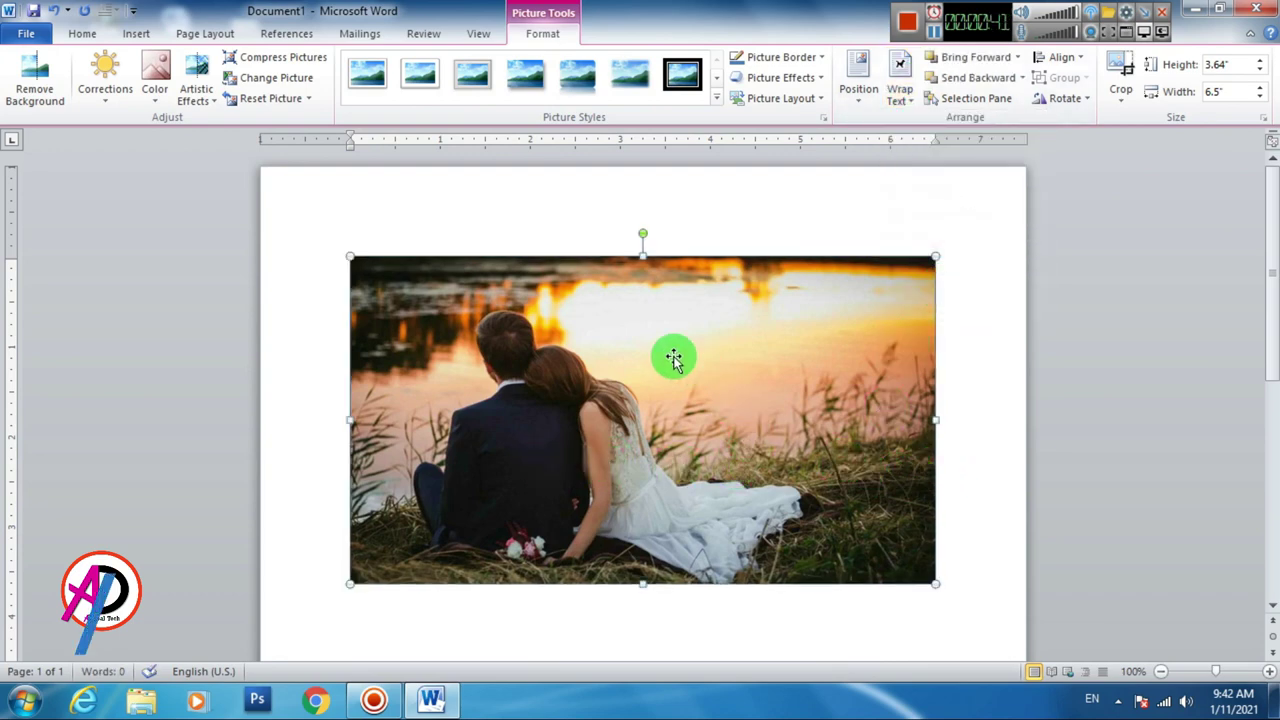
Move the photo higher on the page and stretch it to 3.93" by 6.49".
left_click_drag(643, 254, 646, 231)
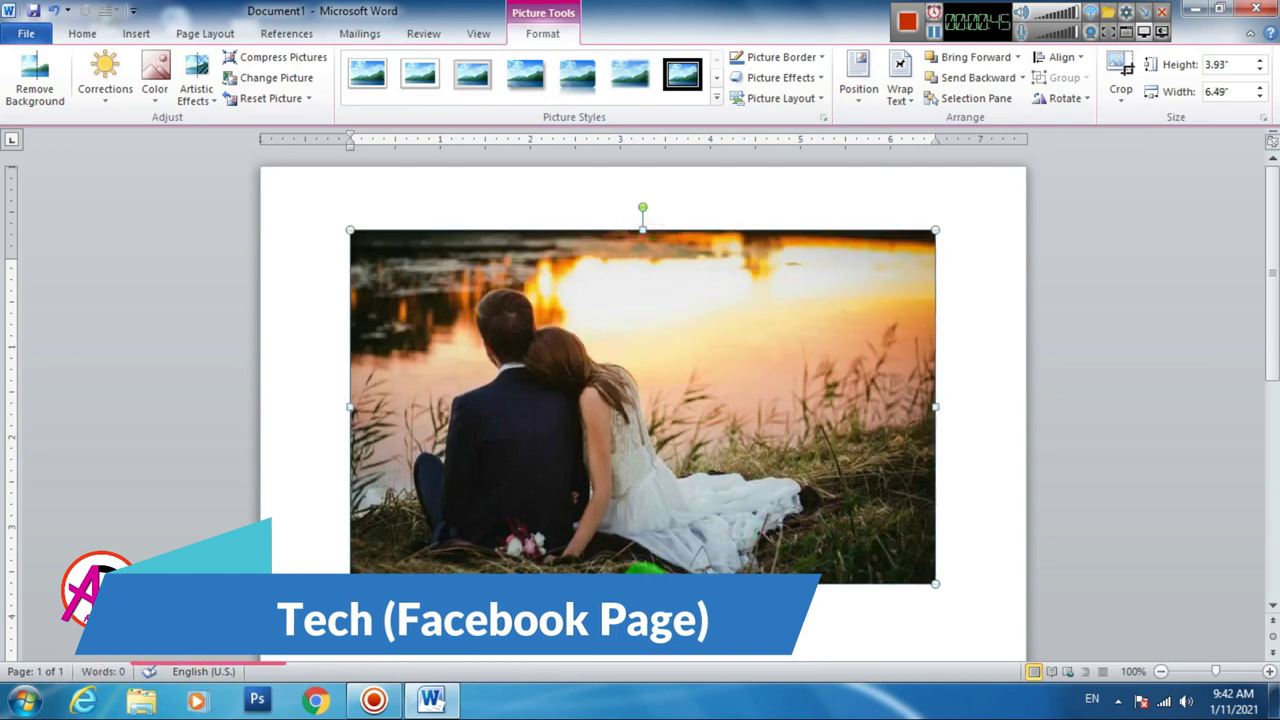
left_click_drag(643, 583, 643, 590)
left_click(948, 516)
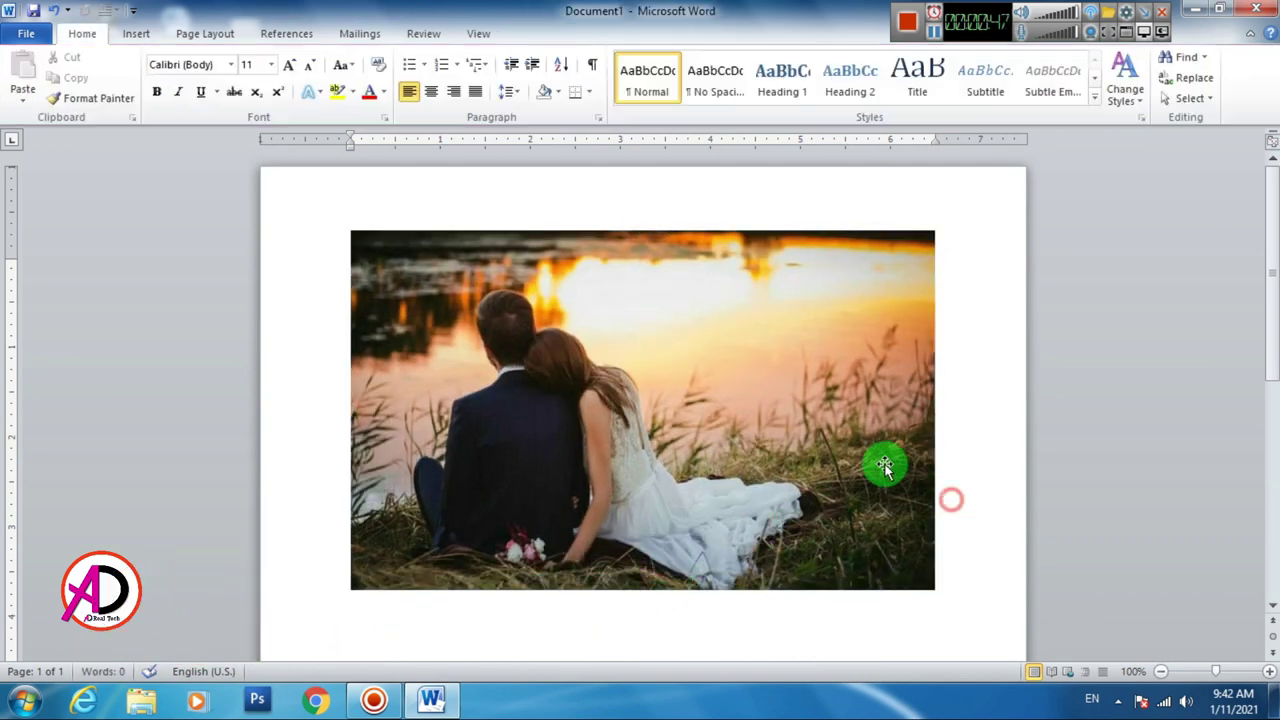
scroll(868, 457, "down", 3)
left_click(136, 38)
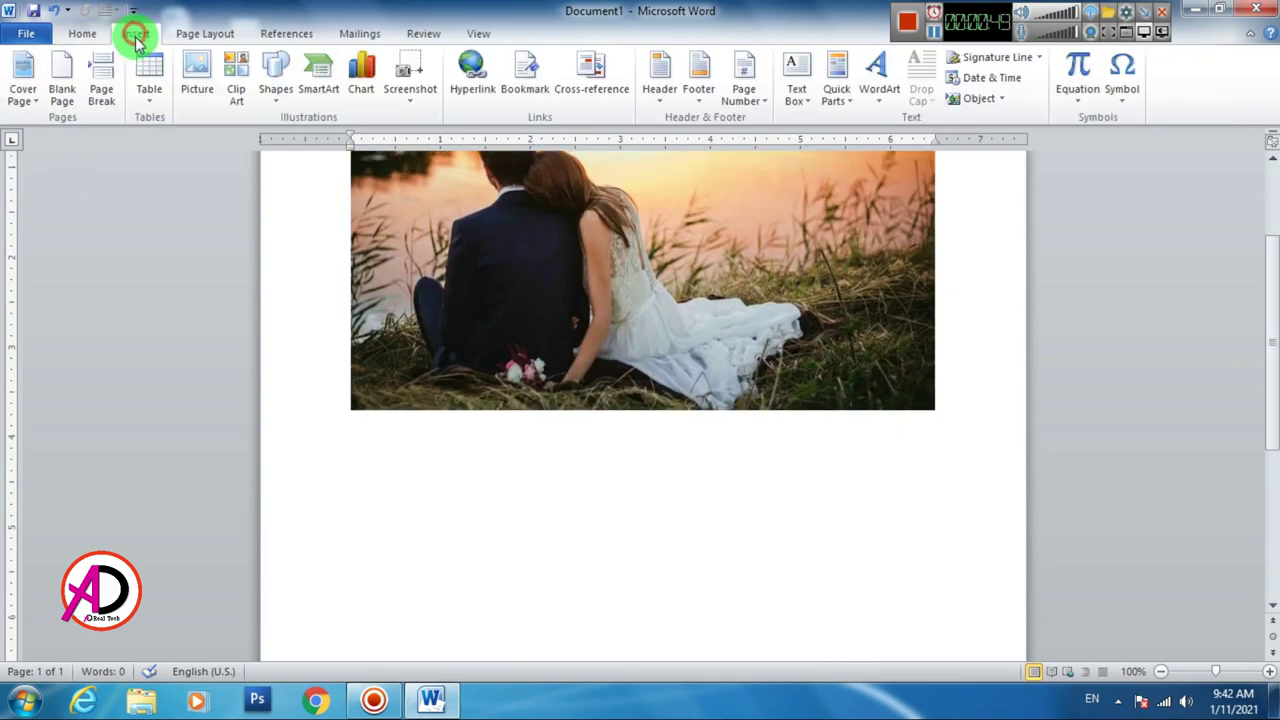
Draw a 6.22" by 3.69" rectangle below the sunset couple photo.
left_click(276, 95)
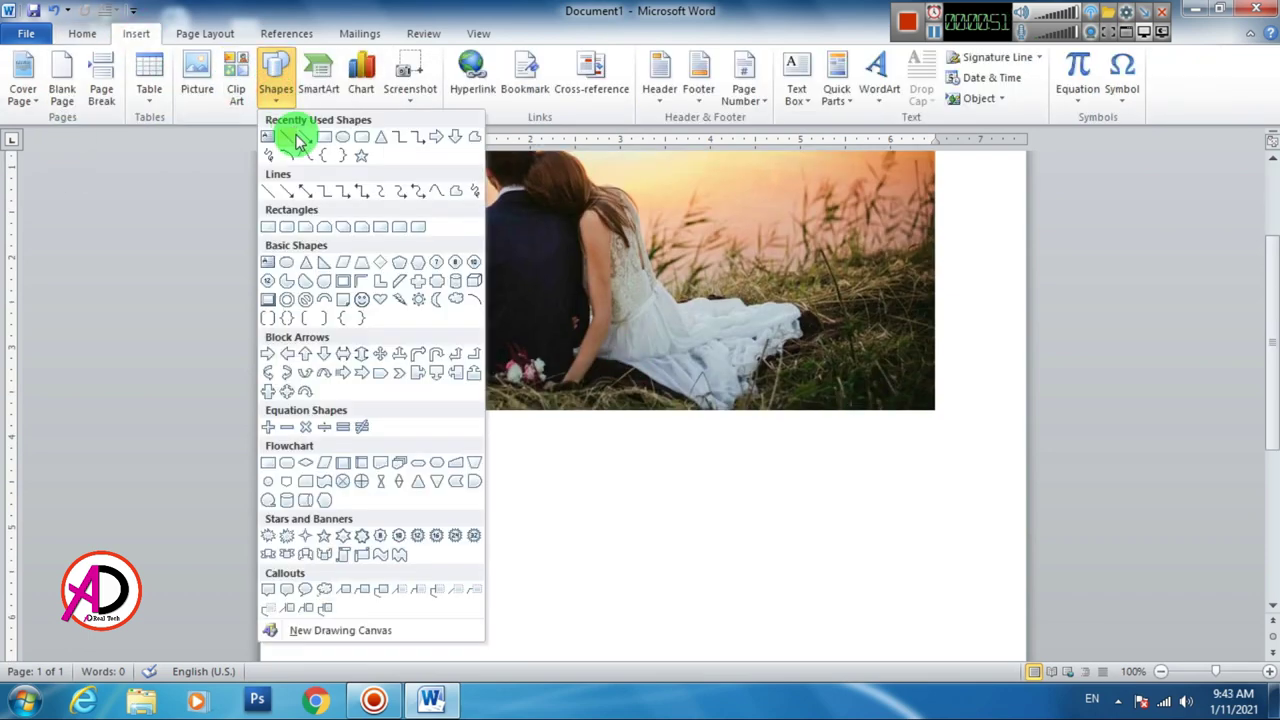
left_click(325, 147)
scroll(525, 530, "down", 3)
scroll(525, 530, "down", 1)
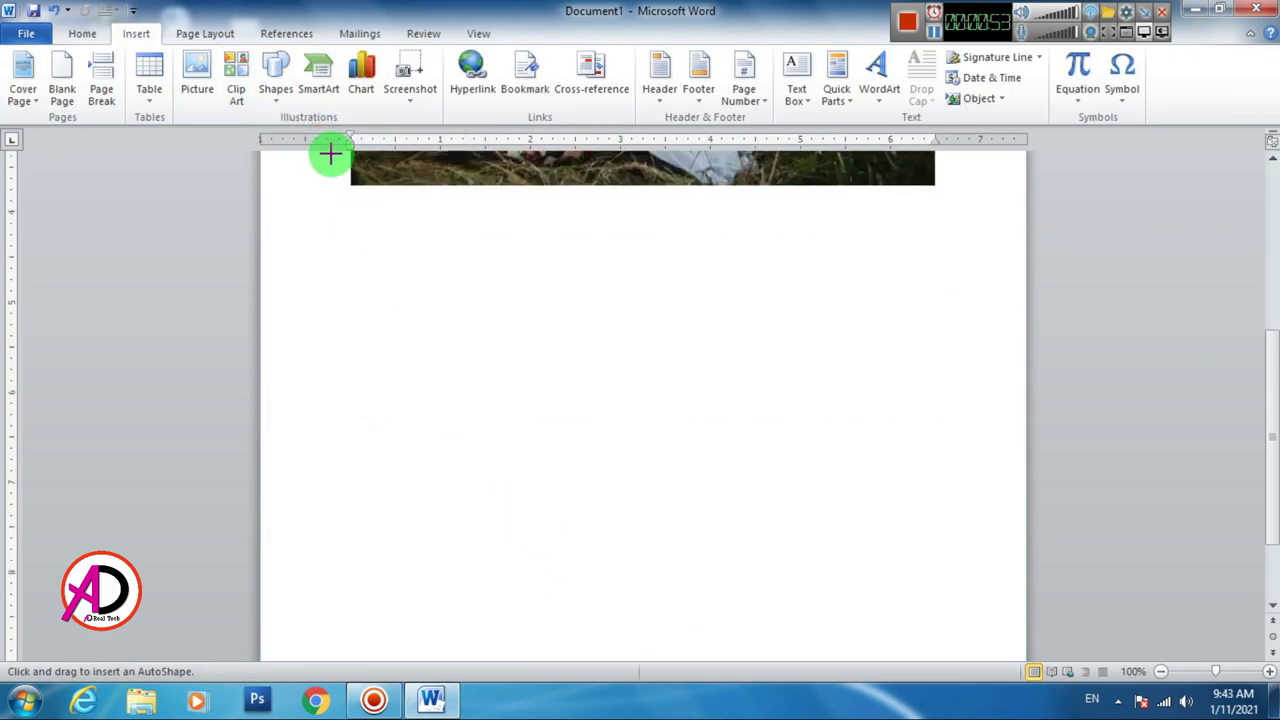
mouse_move(354, 290)
left_mouse_down()
mouse_move(942, 641)
mouse_move(915, 622)
left_mouse_up()
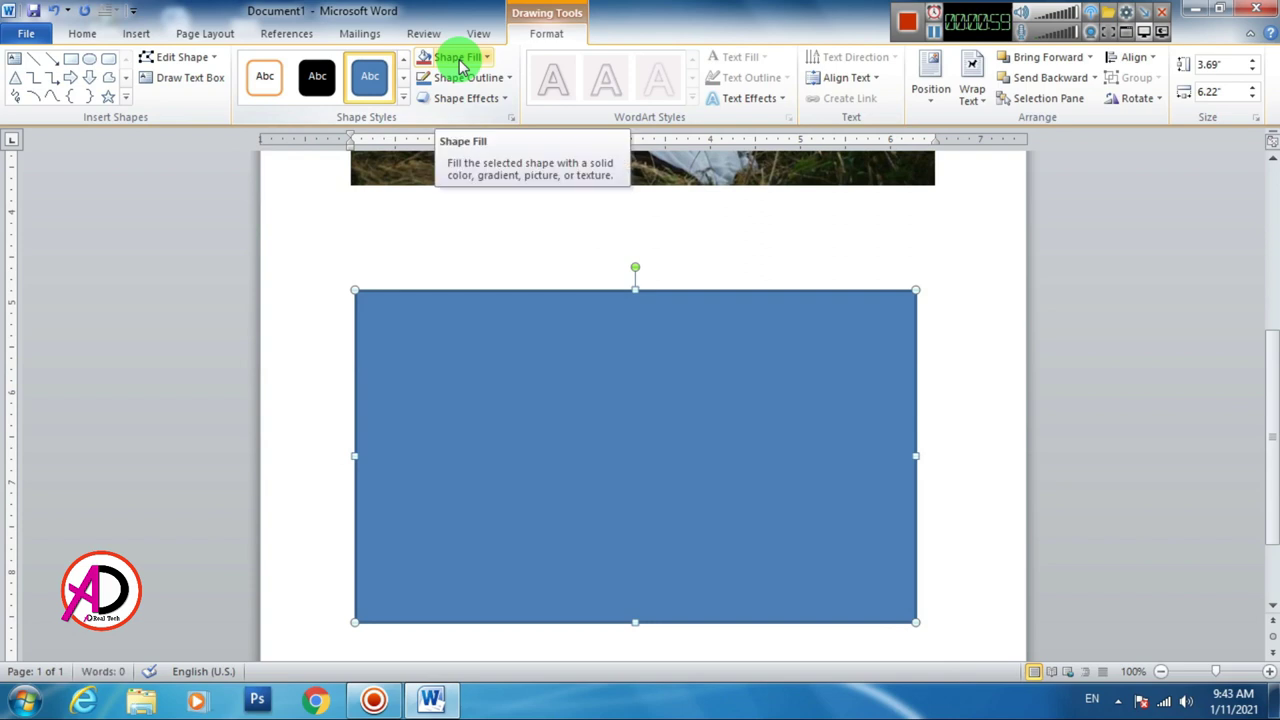
right_click(665, 425)
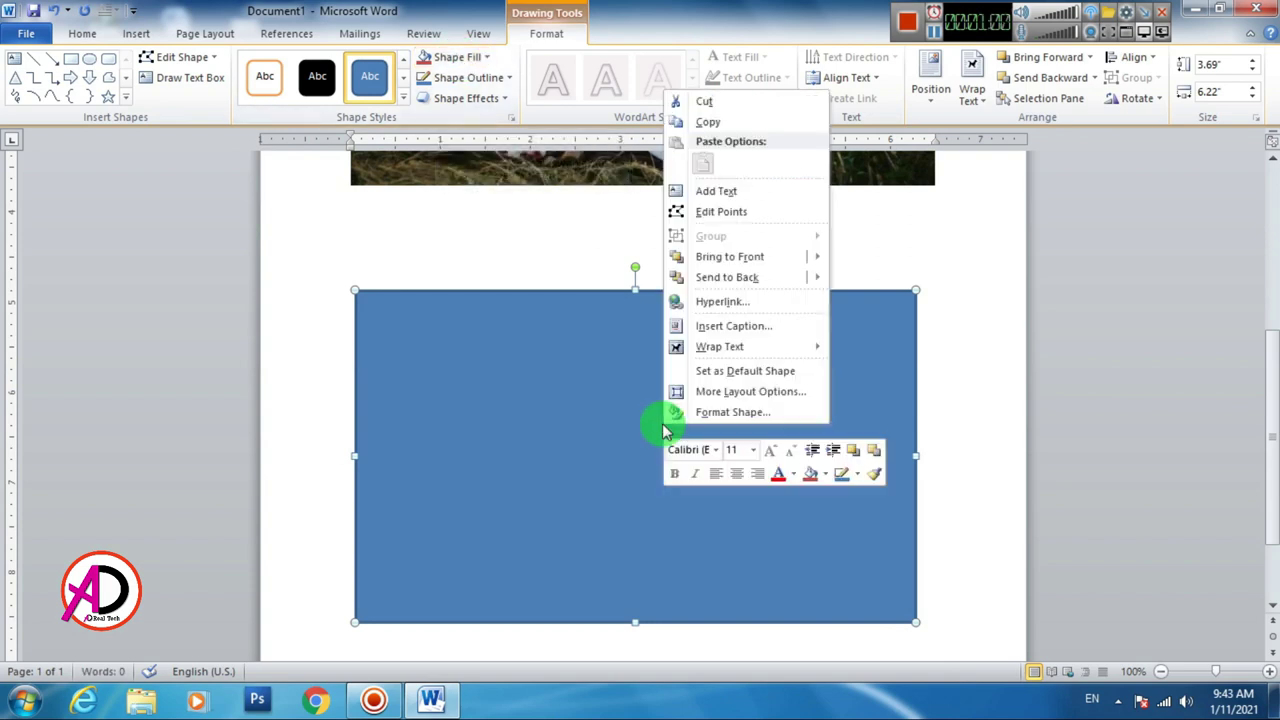
Fill the rectangle with the photo of the couple standing forehead to forehead in a field.
left_click(745, 420)
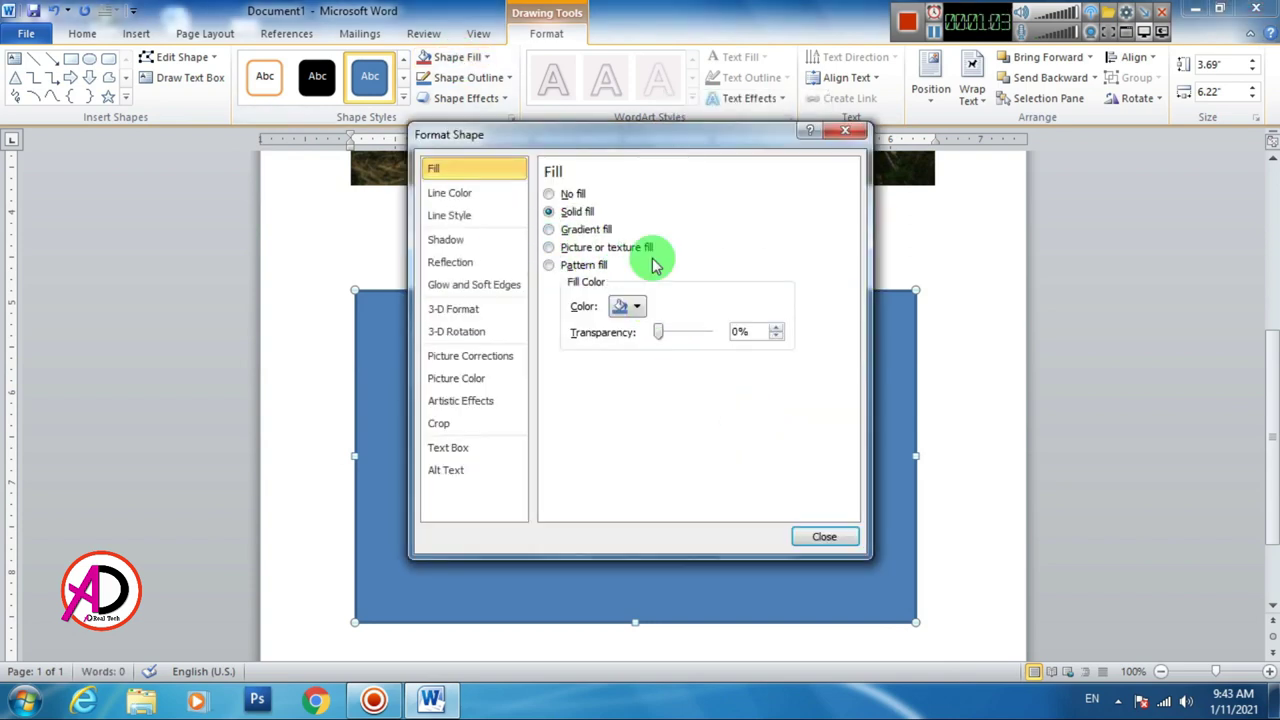
left_click(585, 252)
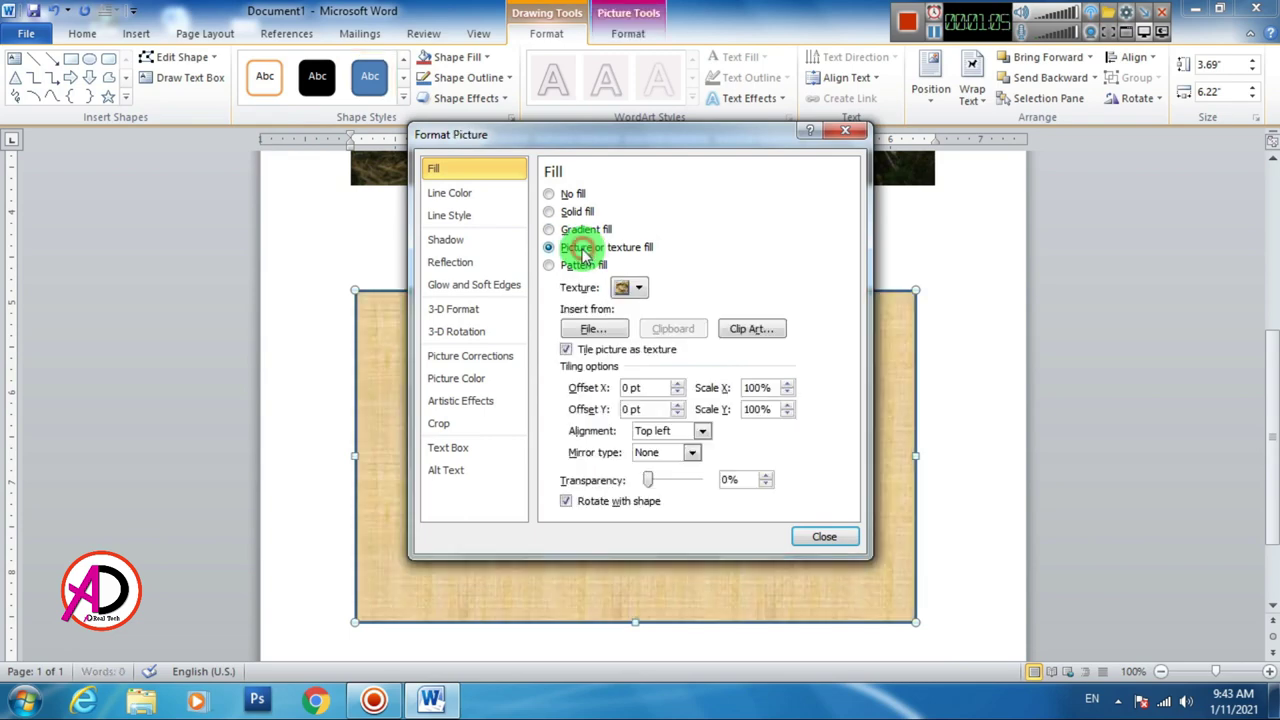
left_click(590, 329)
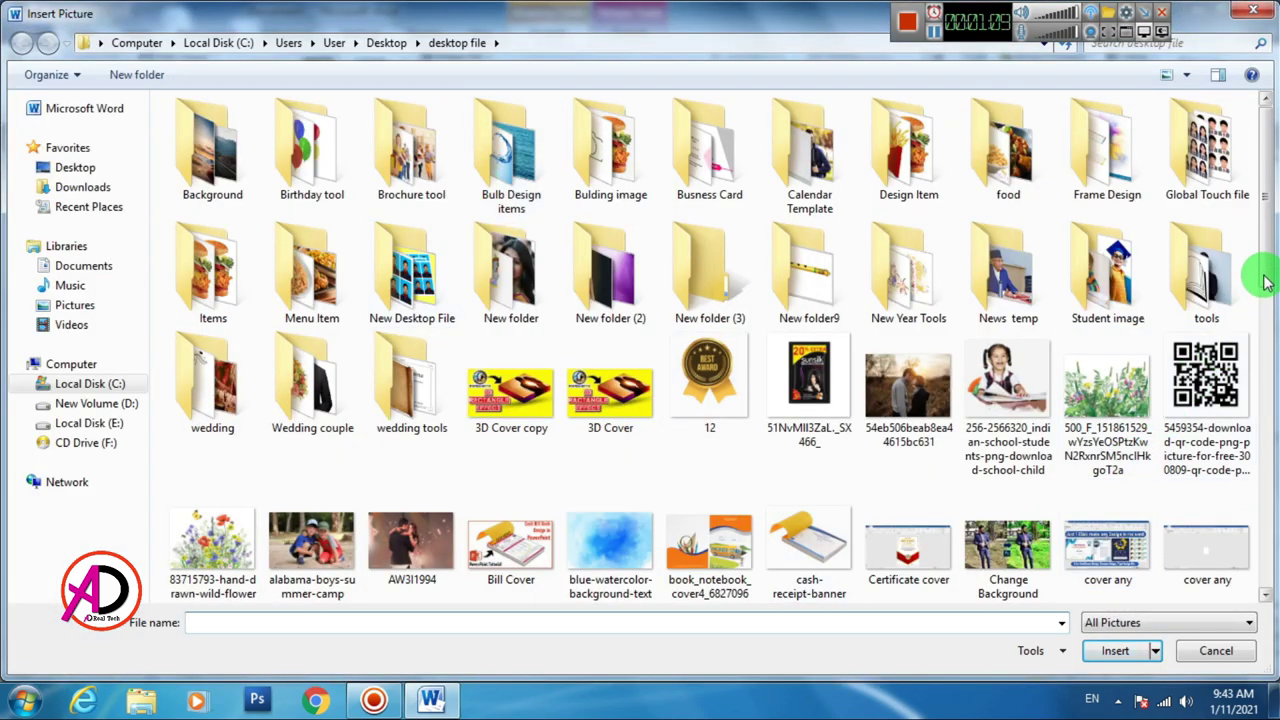
left_click_drag(1265, 281, 1265, 323)
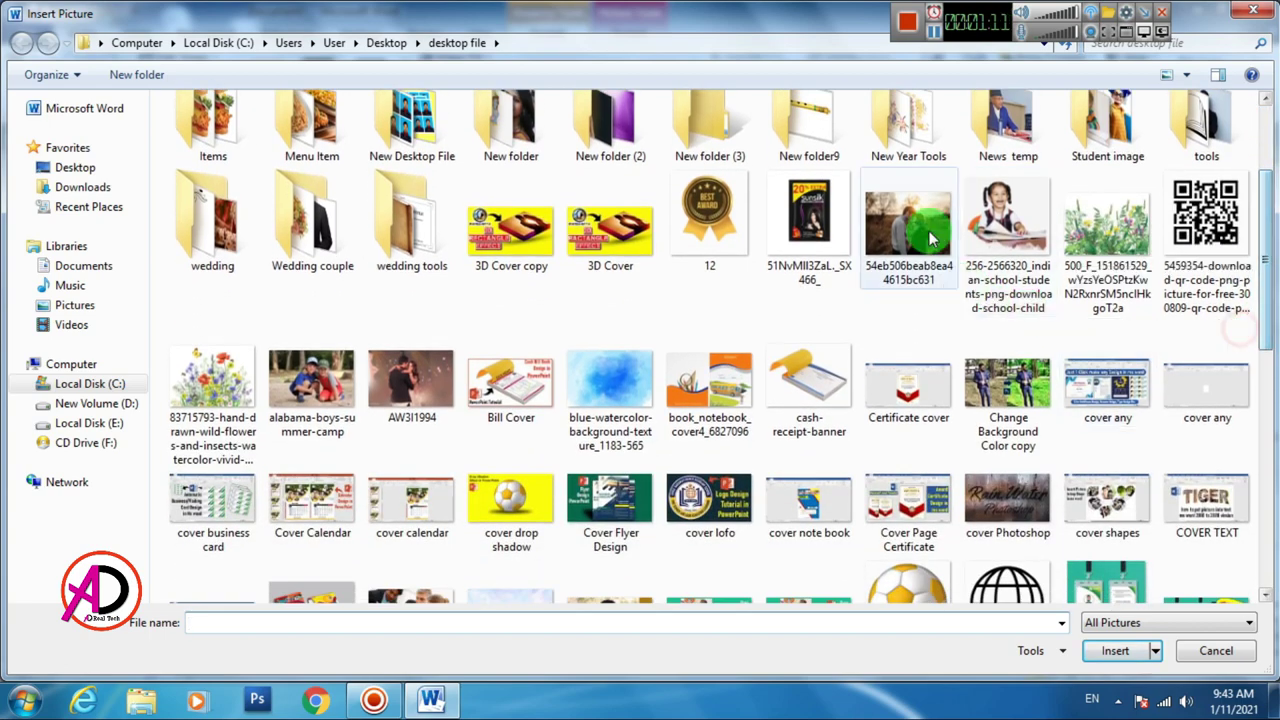
left_click(930, 238)
left_click(1115, 650)
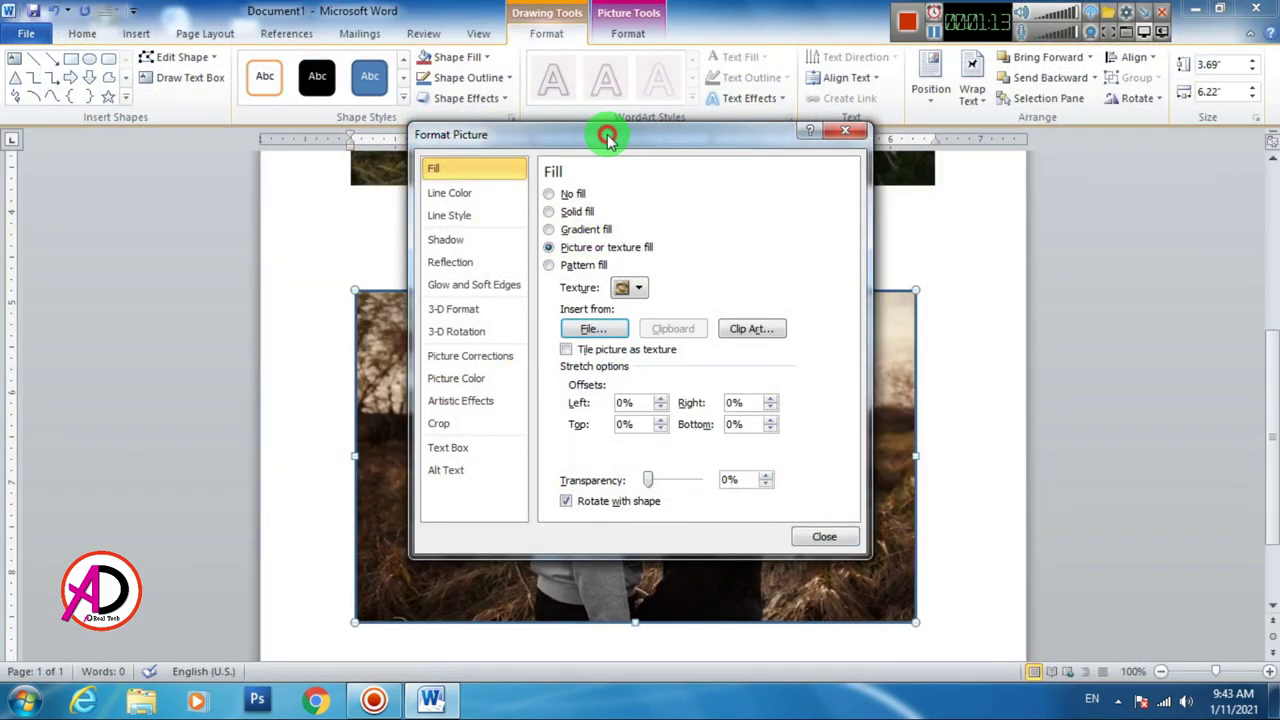
left_click_drag(607, 135, 830, 212)
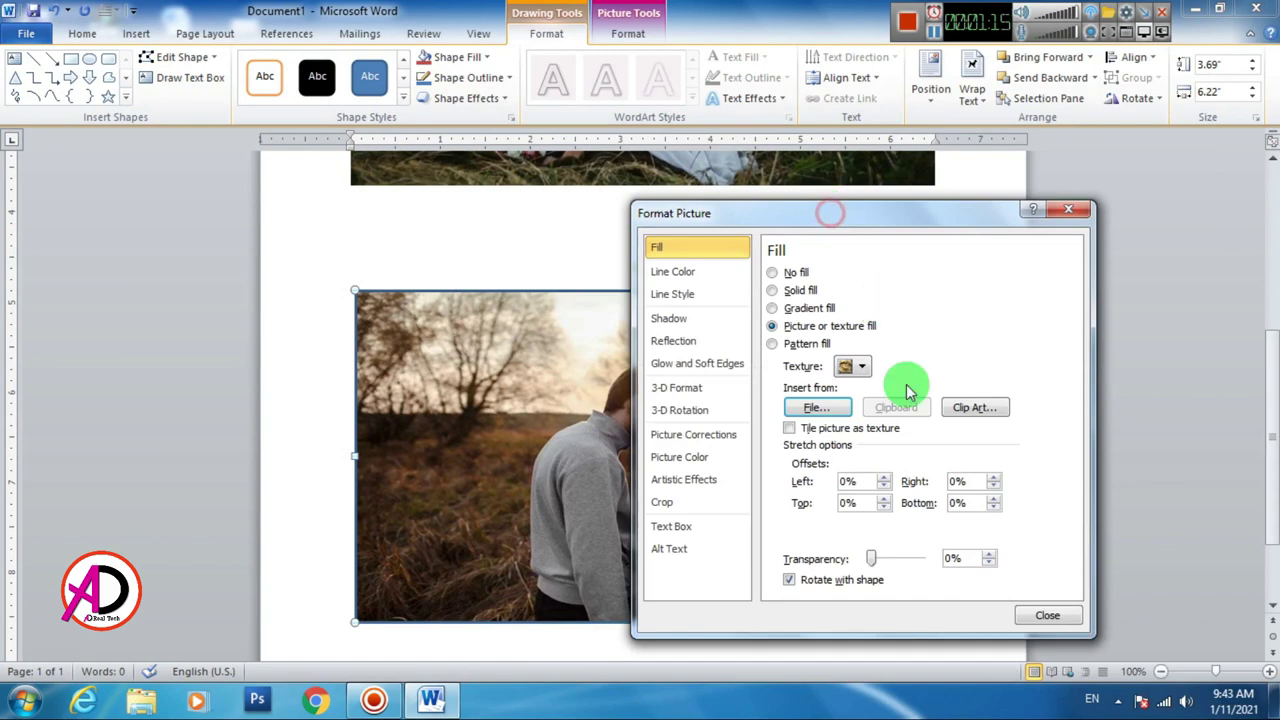
left_click(1062, 617)
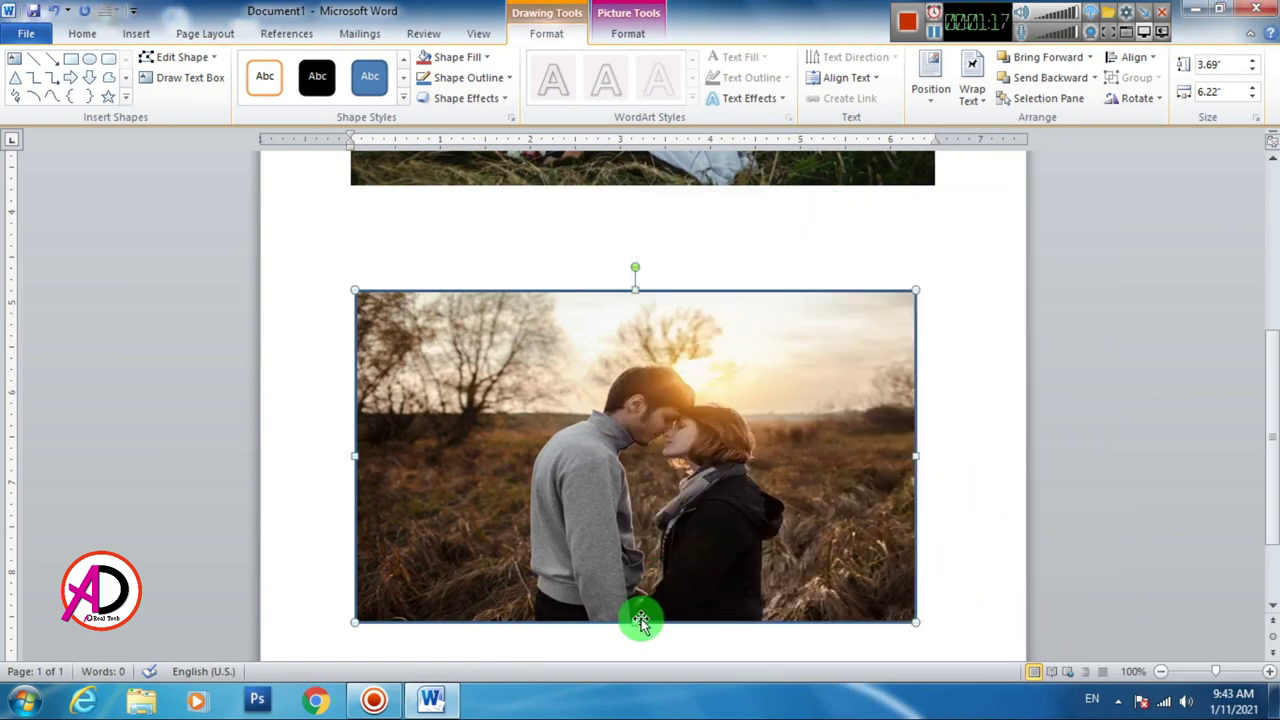
Move the filled shape just under the sunset photo and resize it to 4.1" by 6.31".
left_click_drag(635, 621, 635, 641)
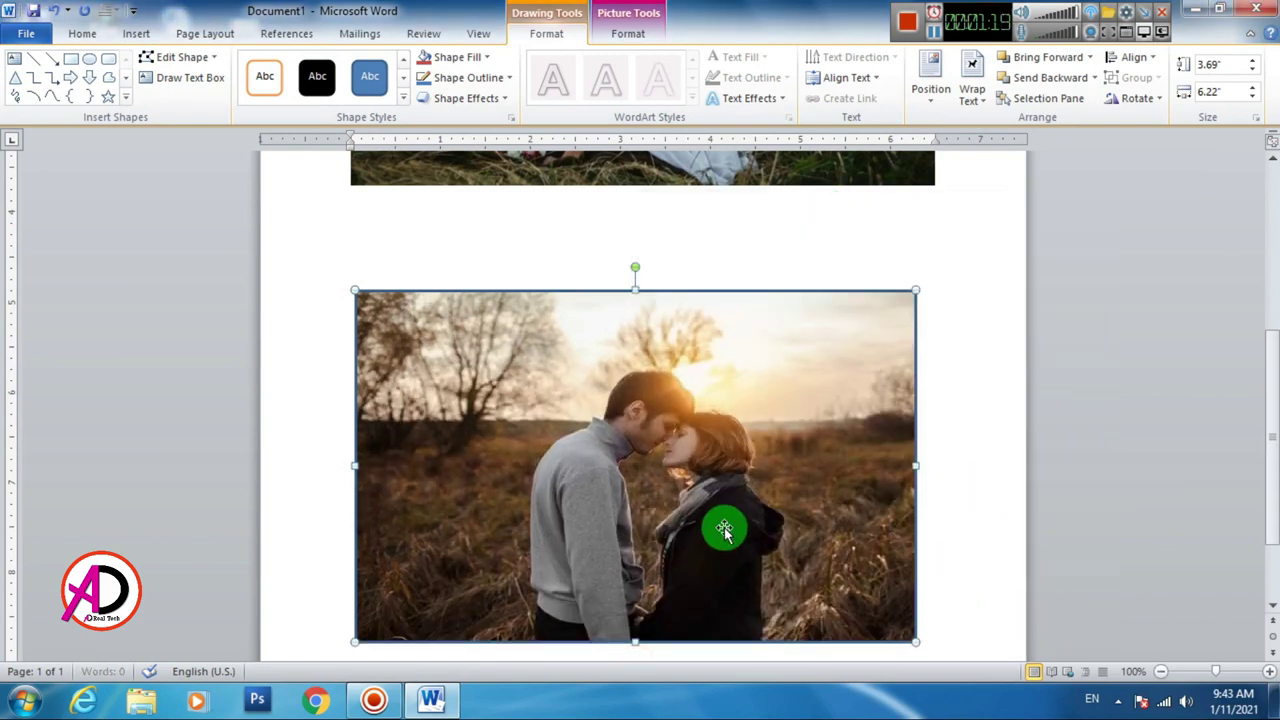
left_click_drag(723, 528, 720, 448)
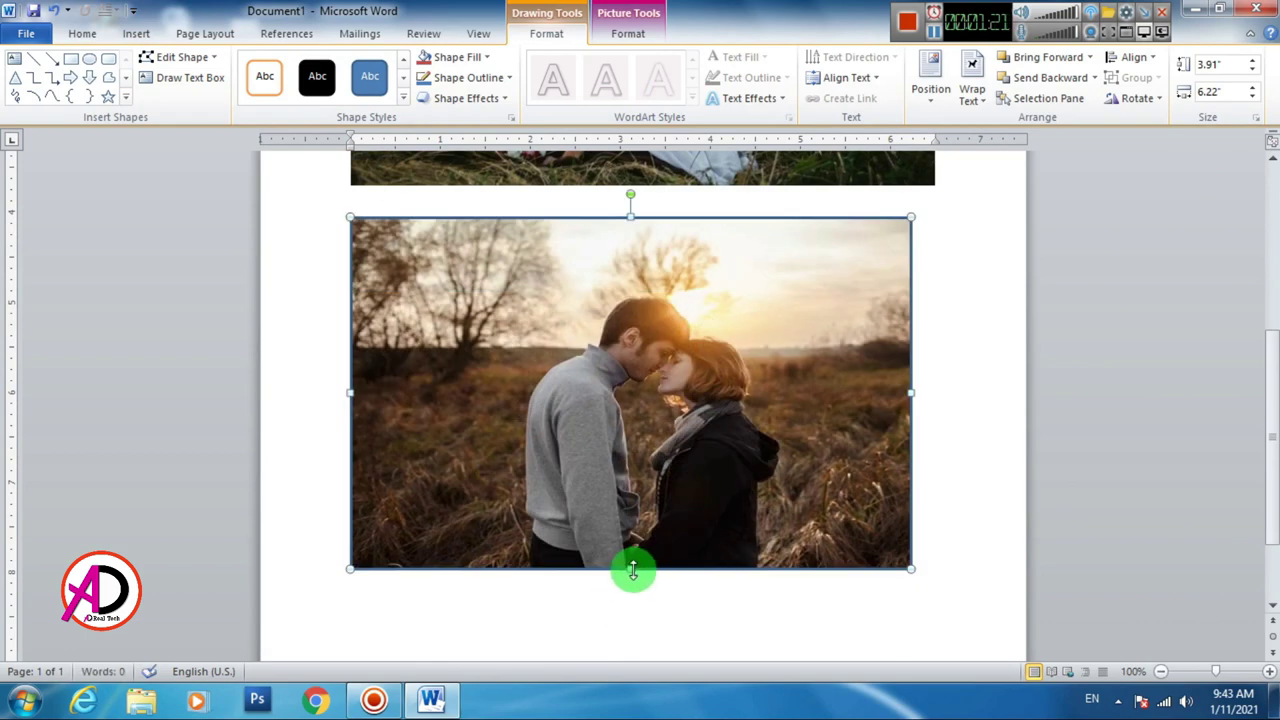
left_click_drag(633, 570, 631, 586)
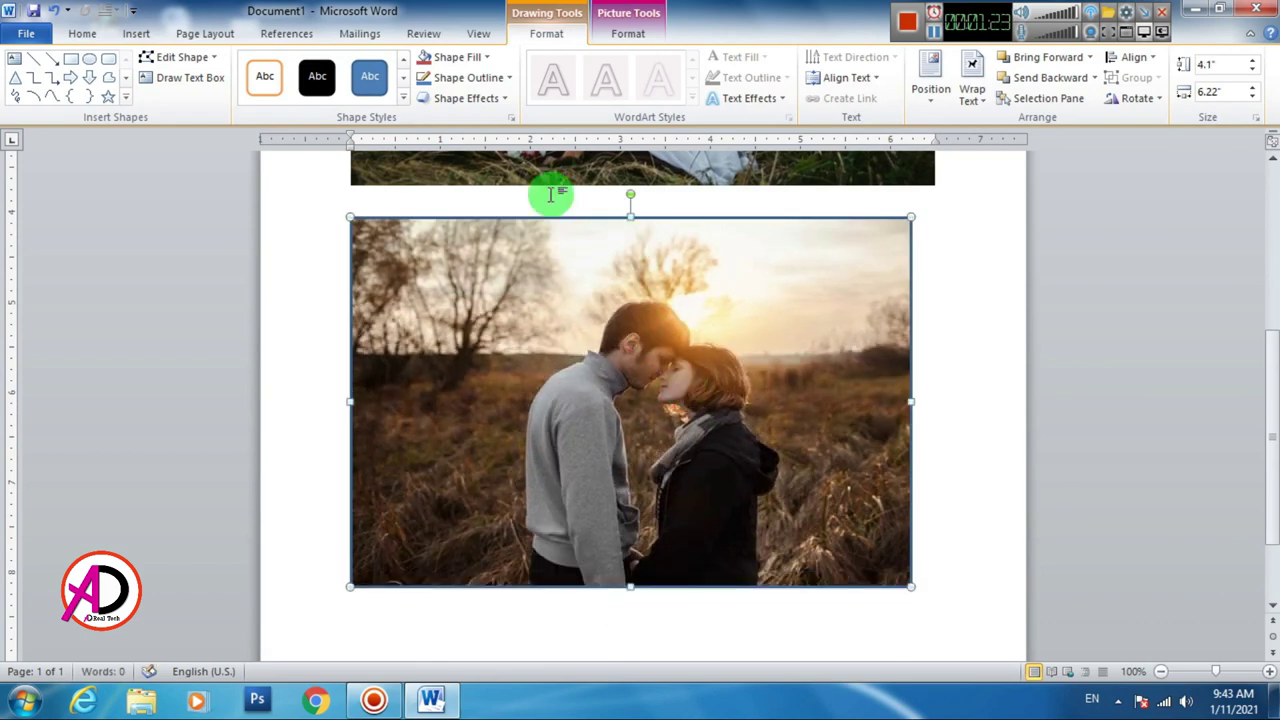
left_click_drag(914, 403, 919, 402)
Set the picture-filled shape's outline to No Outline.
left_click(462, 78)
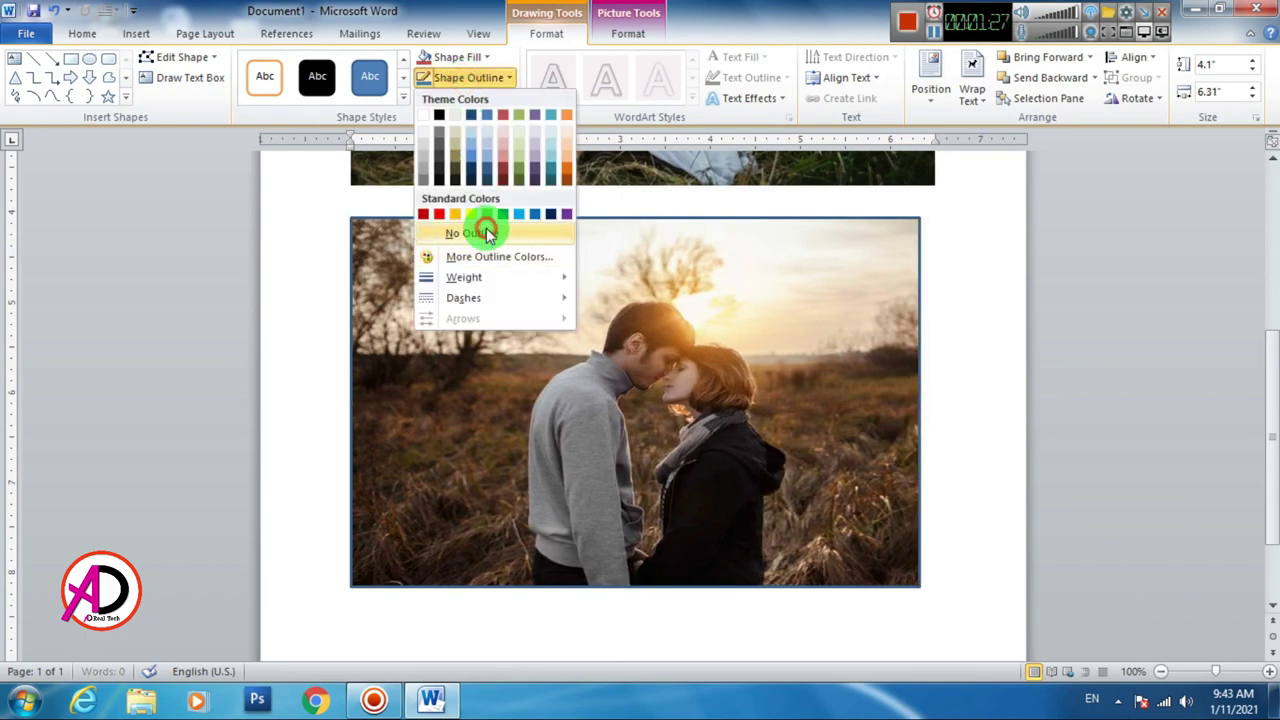
left_click(480, 233)
scroll(737, 420, "up", 3)
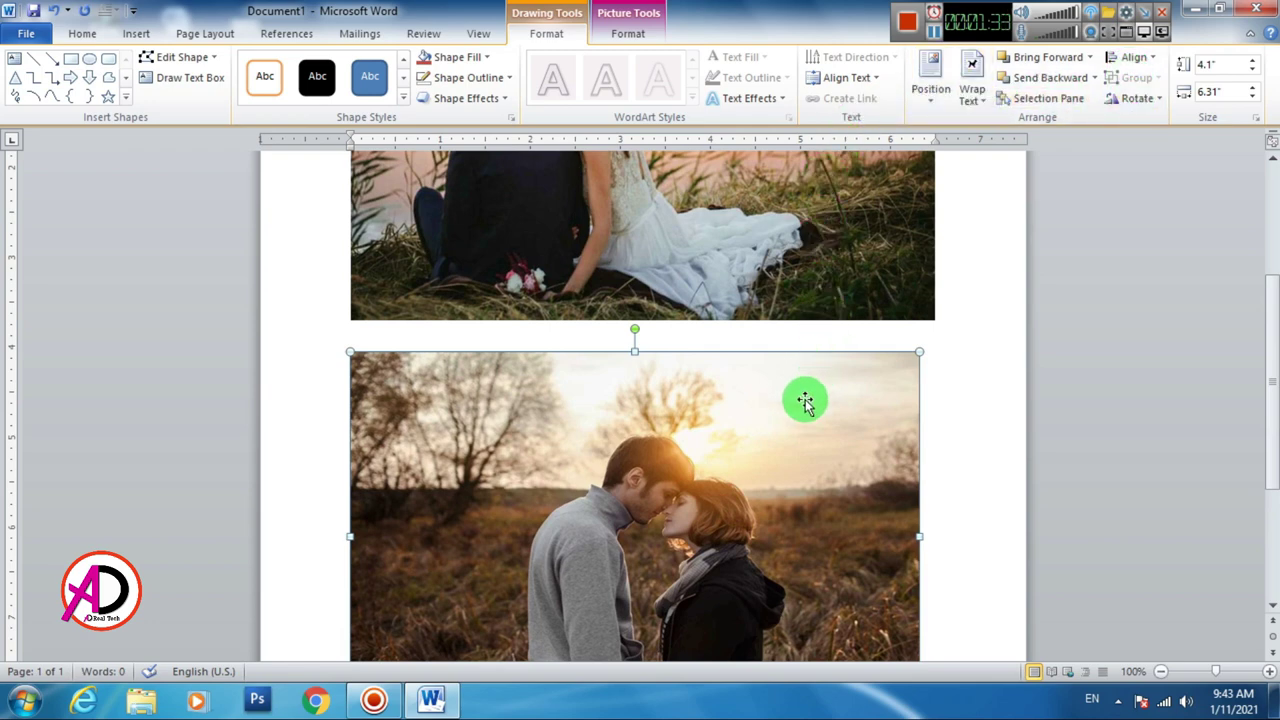
scroll(805, 401, "down", 1)
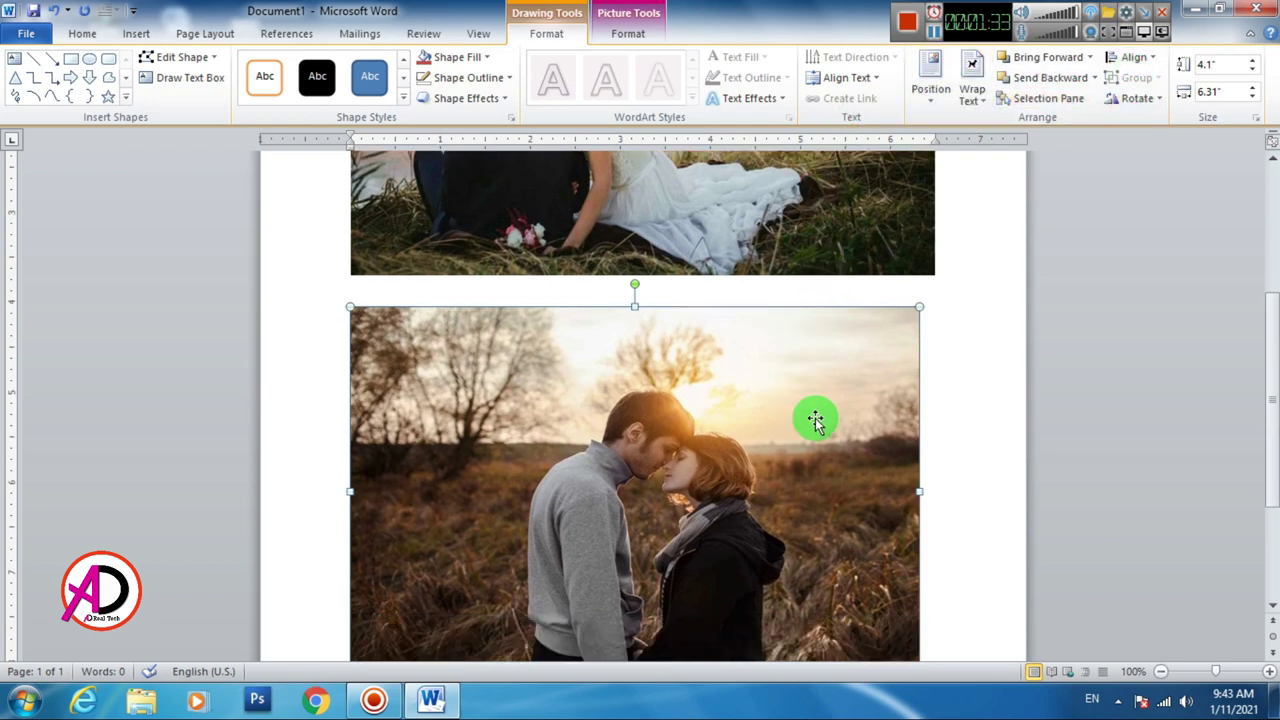
Crop the left and right sides of the second couple photo into a narrow portrait.
left_click(967, 343)
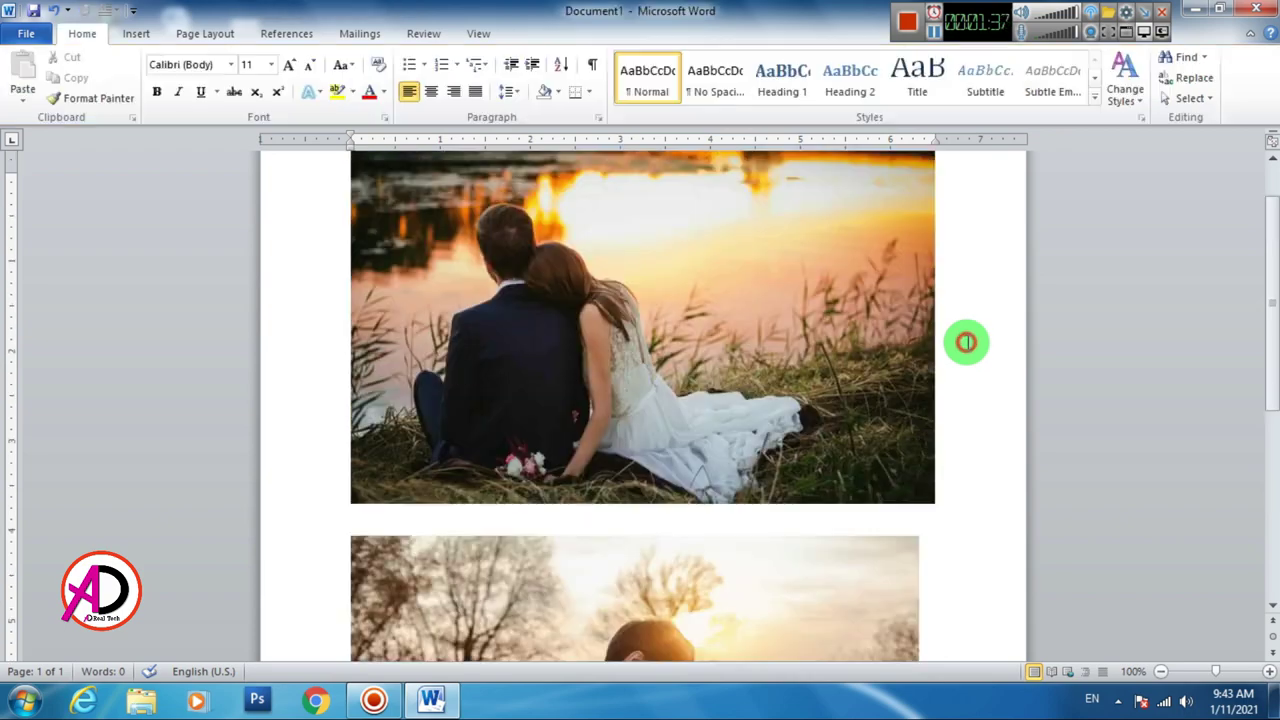
scroll(780, 478, "down", 4)
left_click(779, 486)
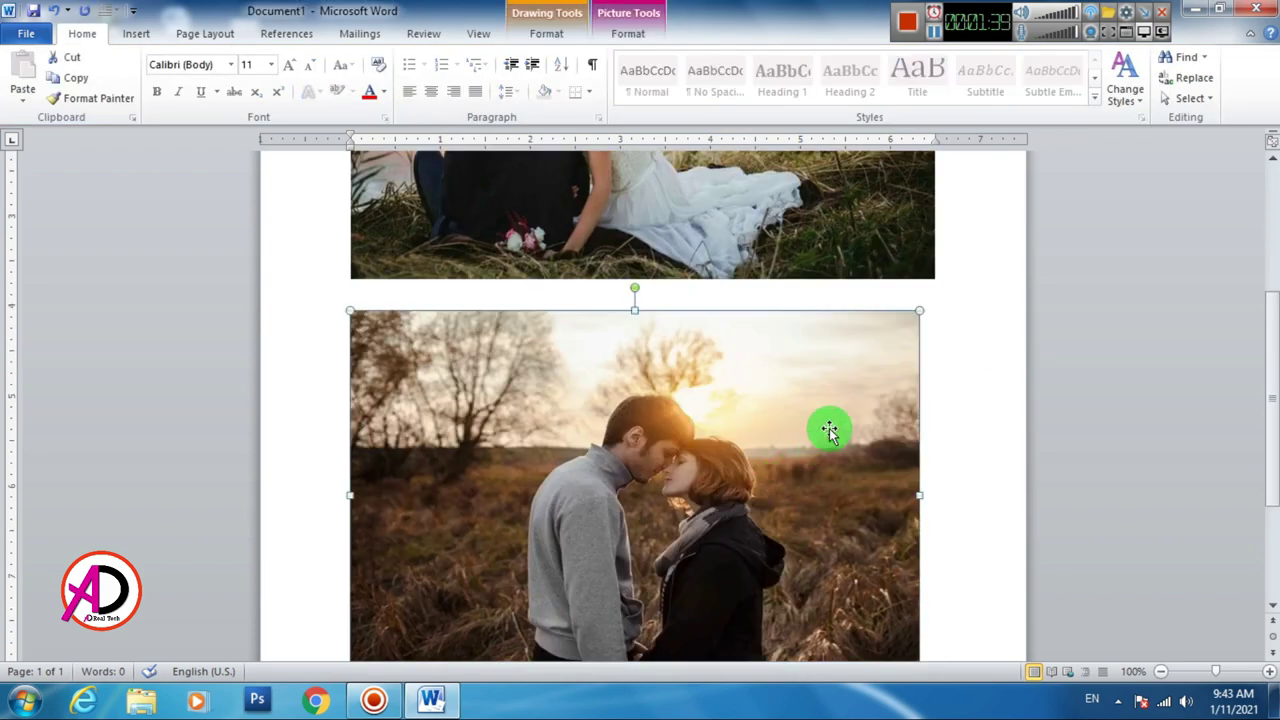
left_click(545, 35)
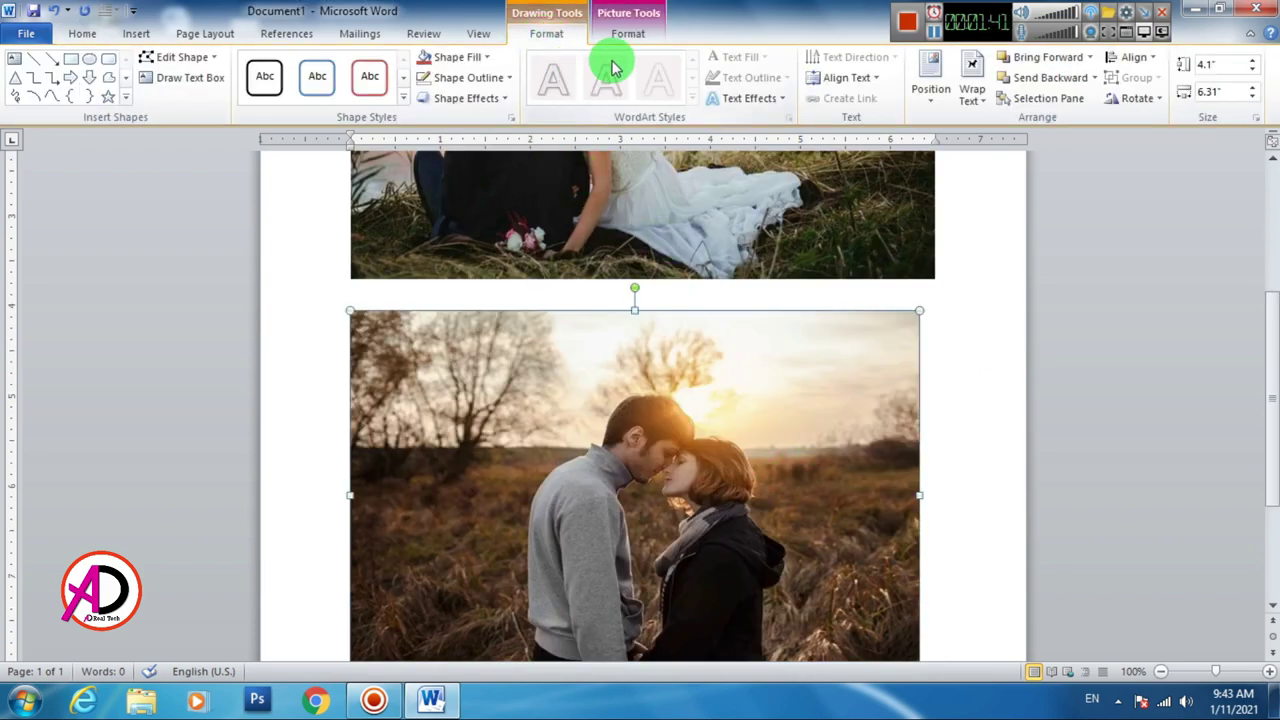
left_click(625, 22)
left_click(1118, 72)
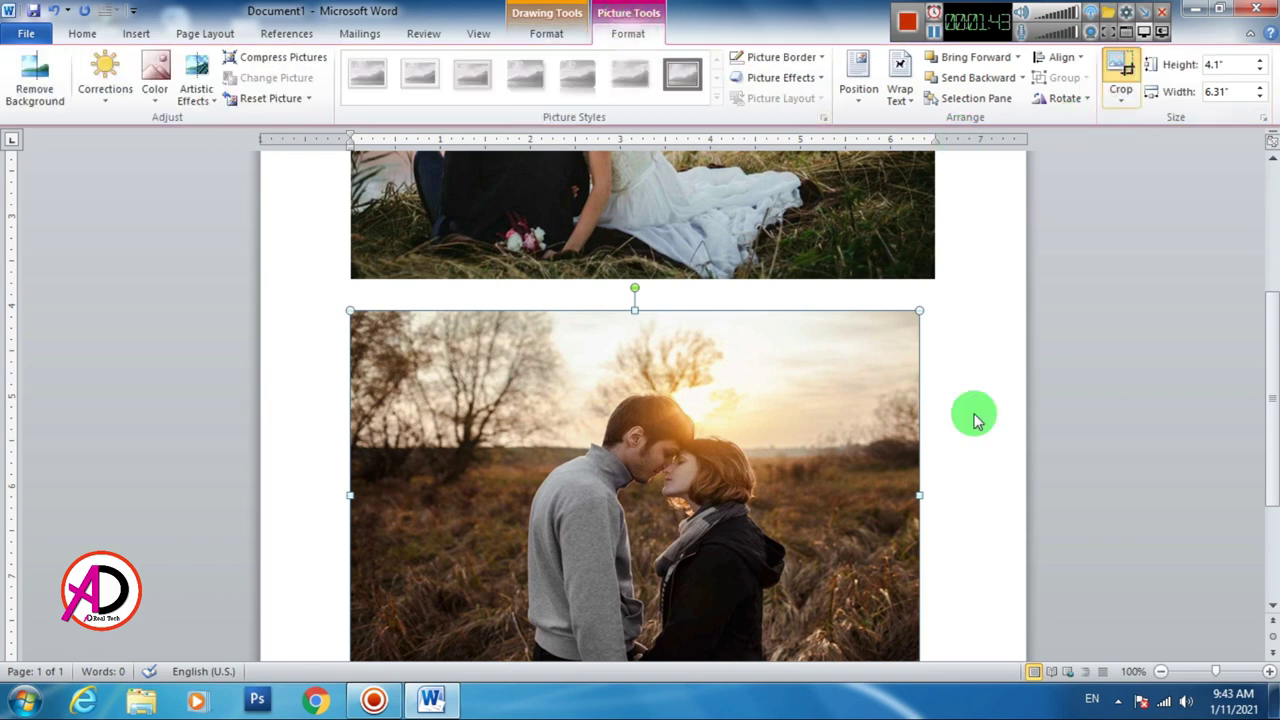
mouse_move(917, 494)
left_mouse_down()
mouse_move(803, 497)
mouse_move(776, 519)
left_mouse_up()
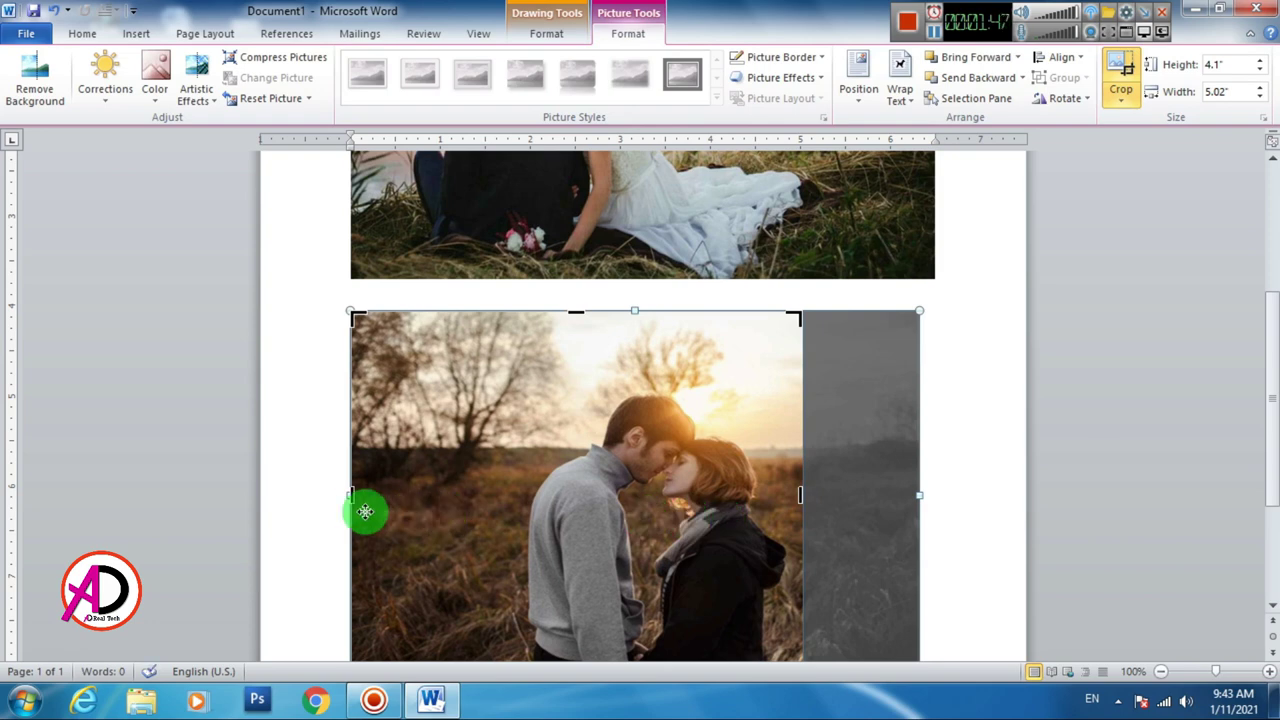
left_click_drag(352, 500, 503, 508)
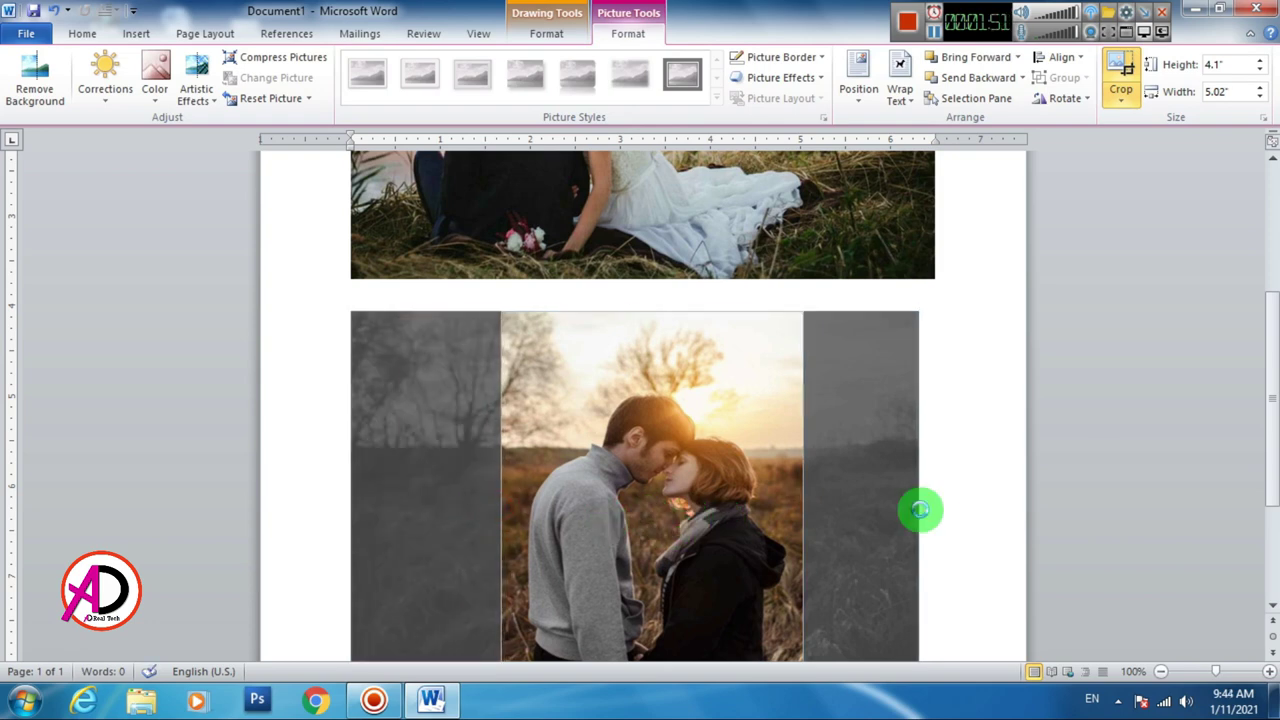
left_click(980, 486)
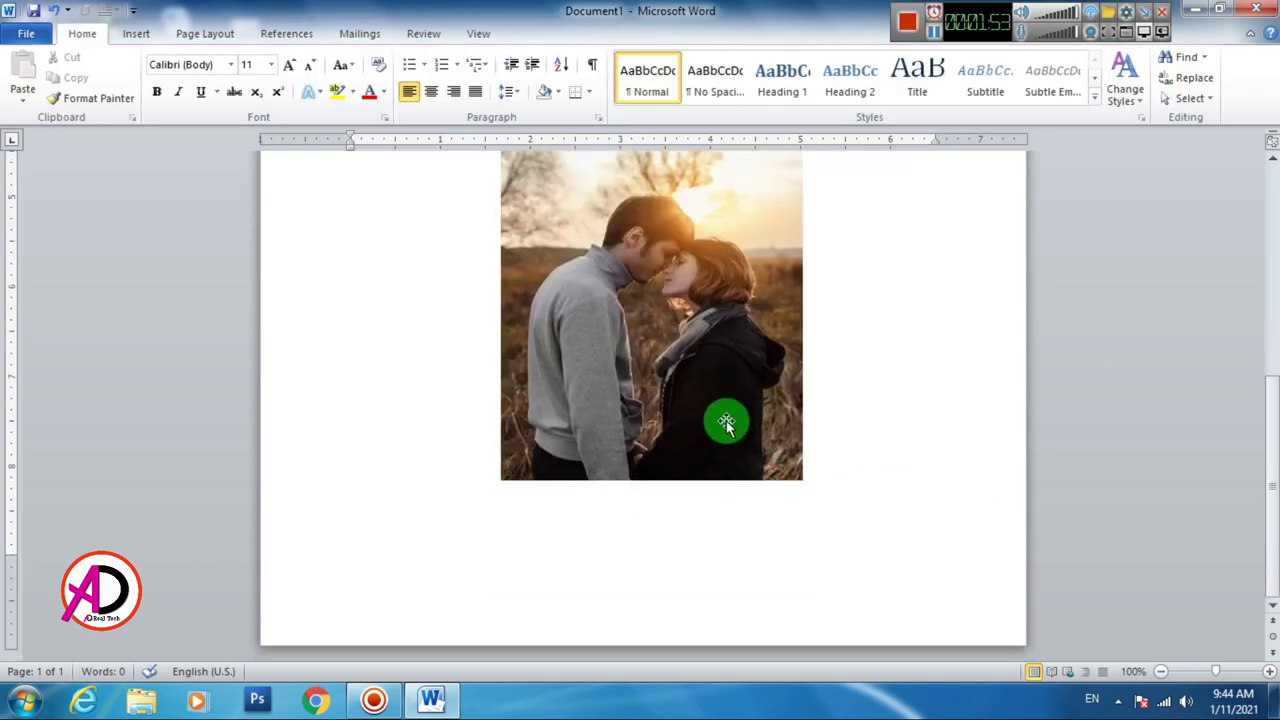
Move the portrait lower and crop its top, leaving it 3.79" by 3.35".
left_click_drag(717, 477, 770, 472)
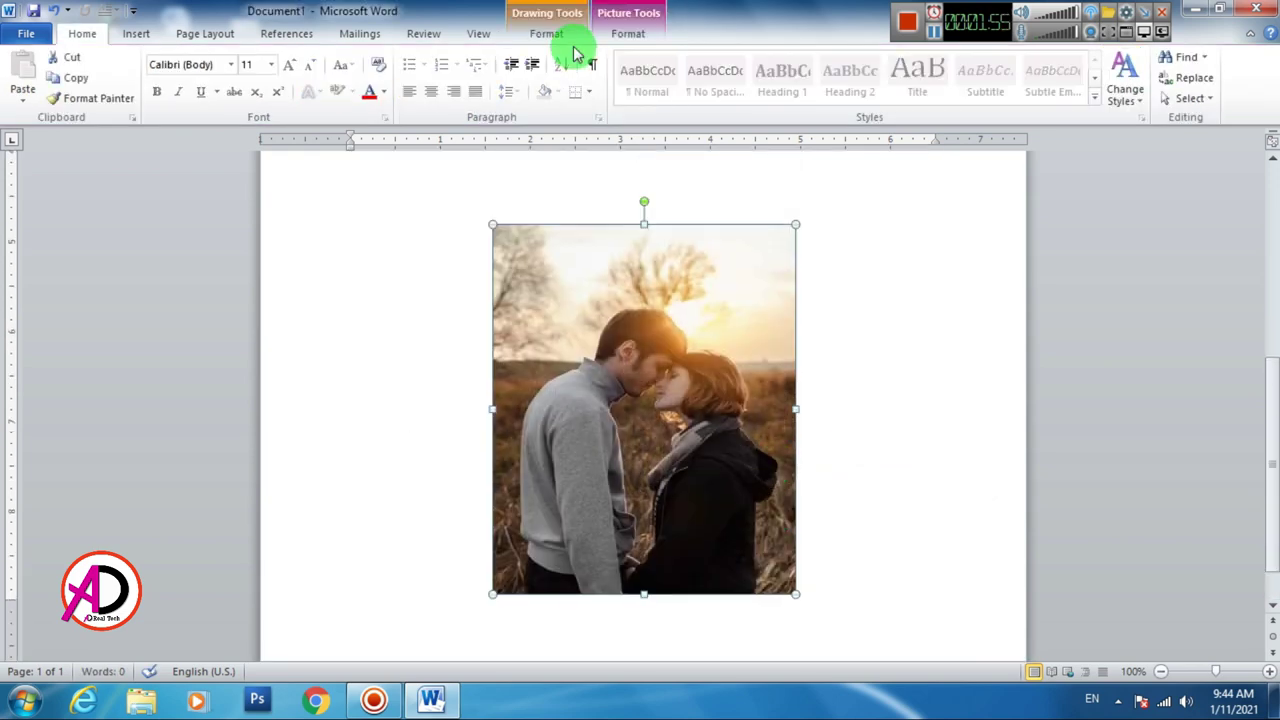
left_click(553, 33)
left_click(660, 36)
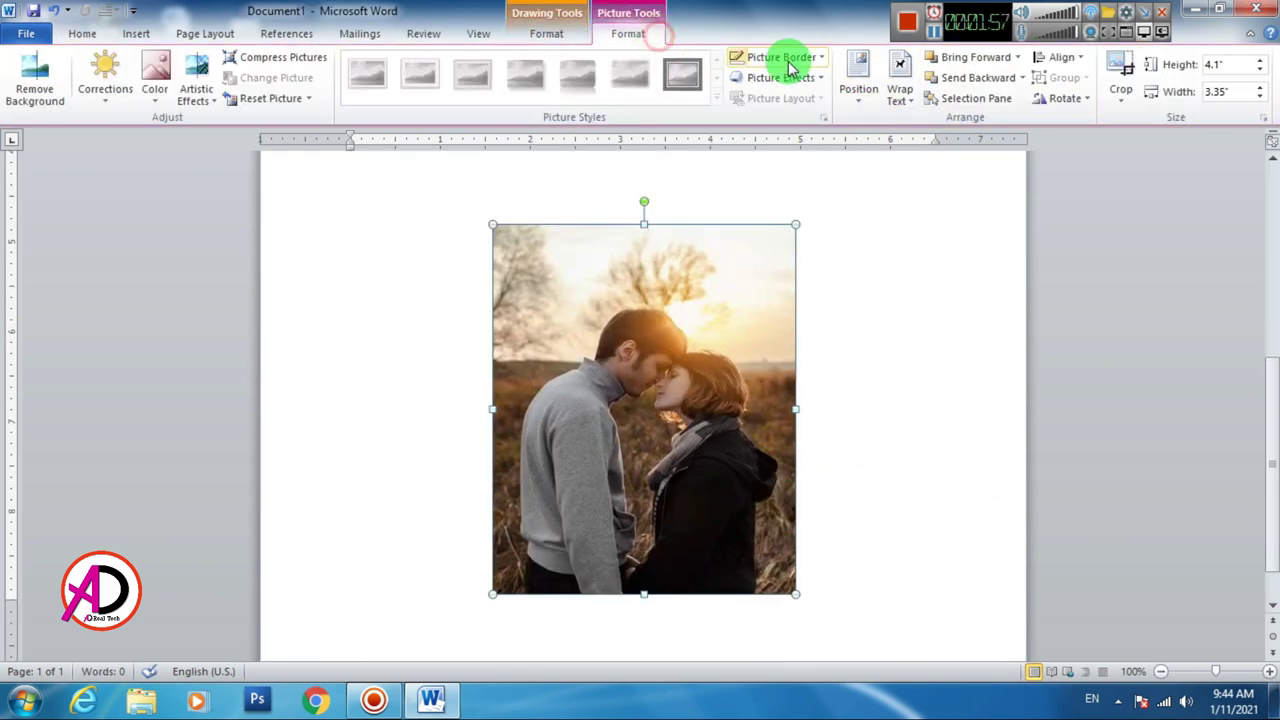
left_click(1121, 64)
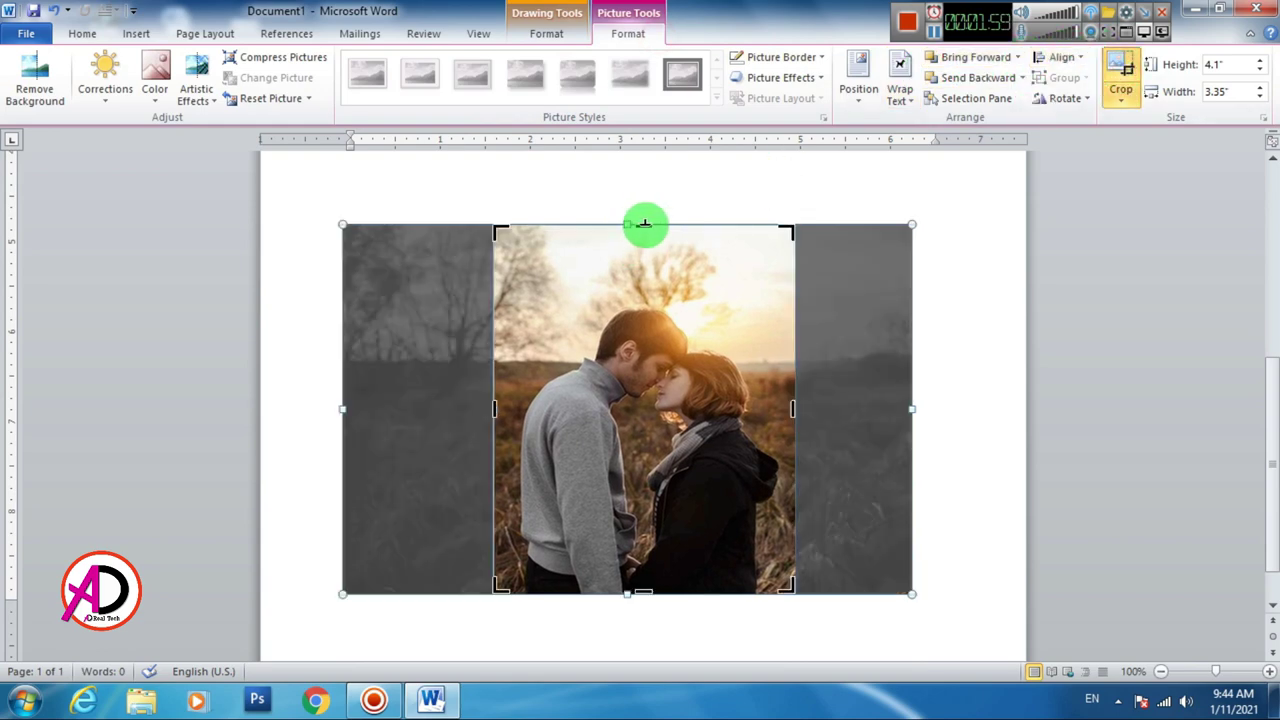
left_click_drag(641, 224, 643, 252)
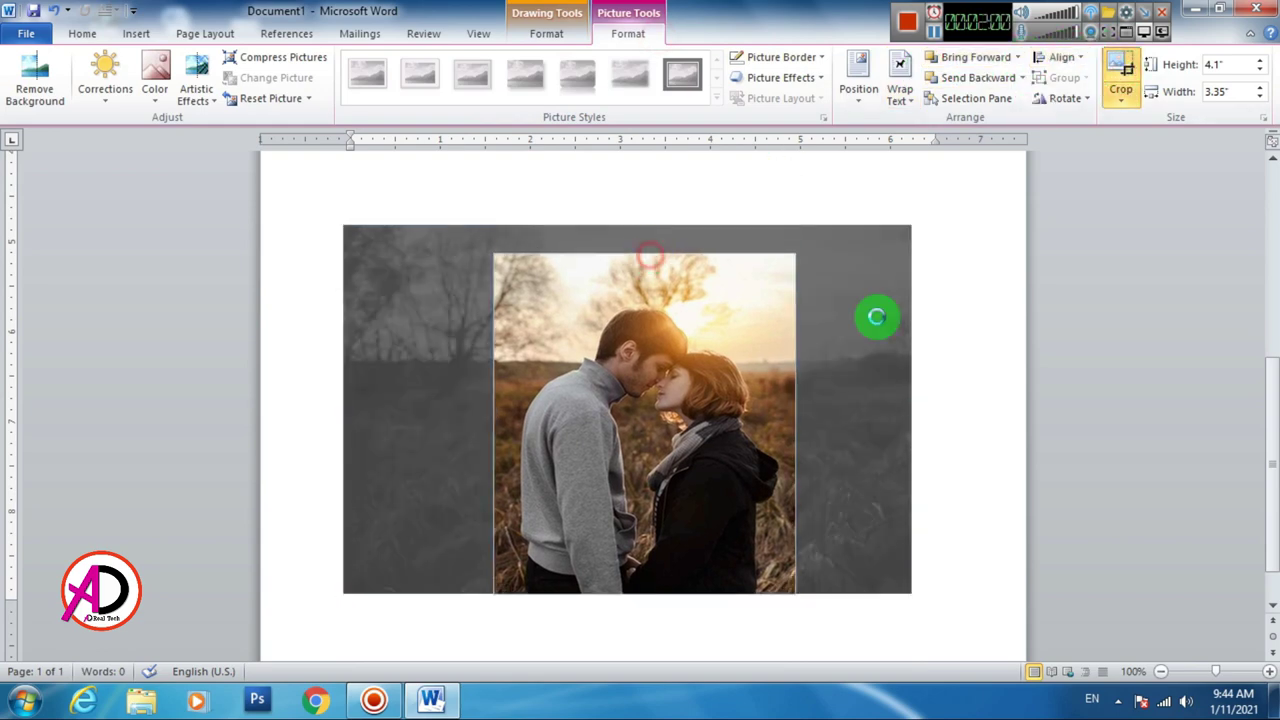
left_click(987, 335)
scroll(830, 395, "up", 5)
scroll(777, 429, "down", 5)
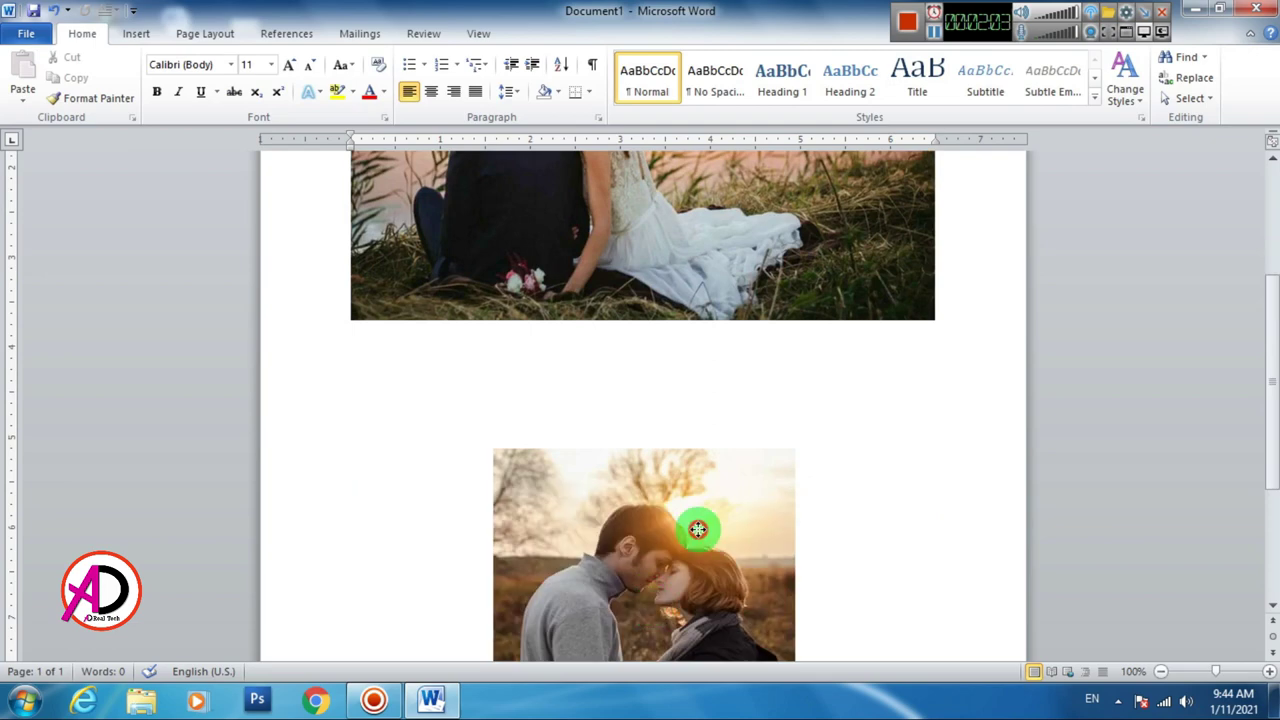
Move the cropped portrait up so it overlaps the sunset photo's right half.
left_click(697, 529)
left_click_drag(774, 380, 803, 252)
left_click(630, 33)
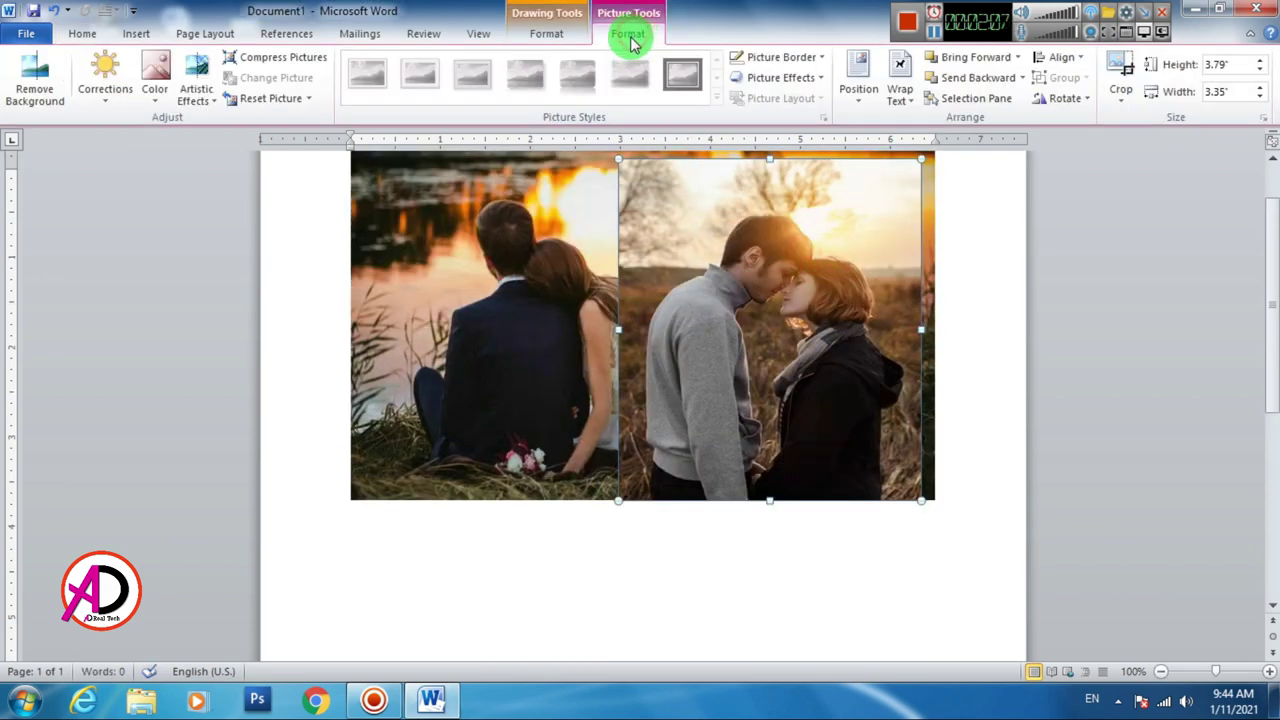
left_click(765, 80)
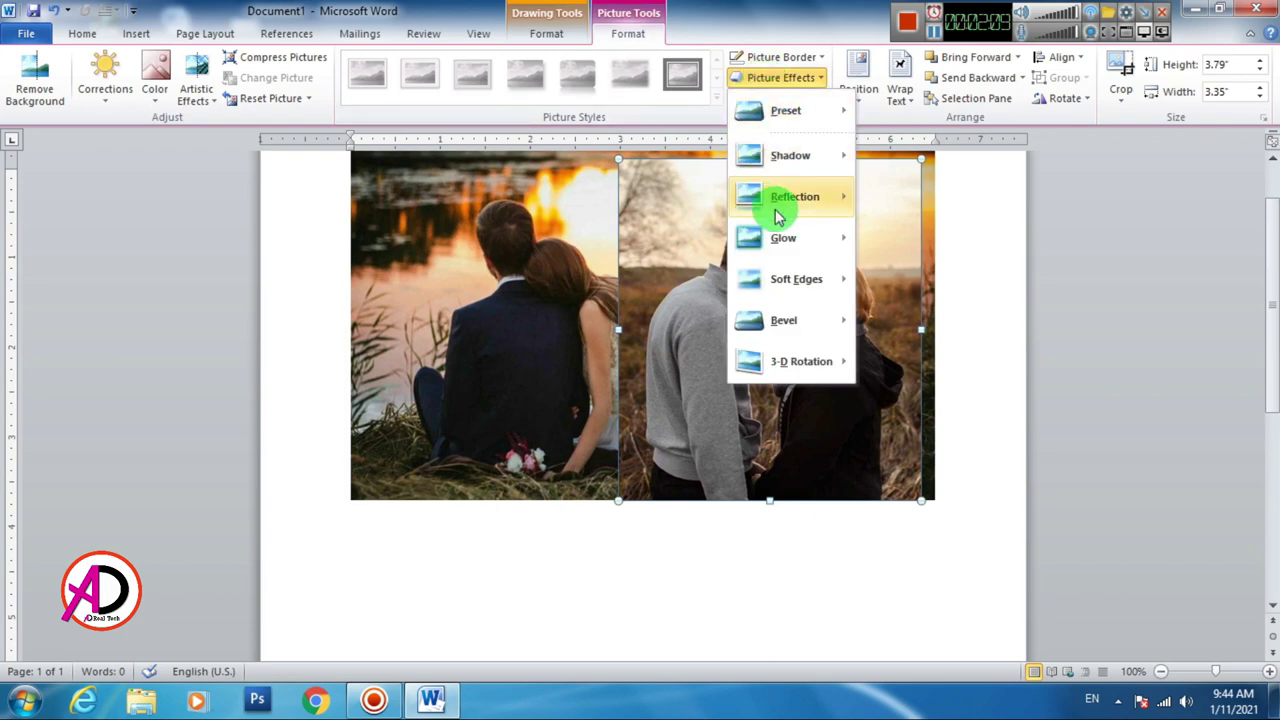
mouse_move(795, 279)
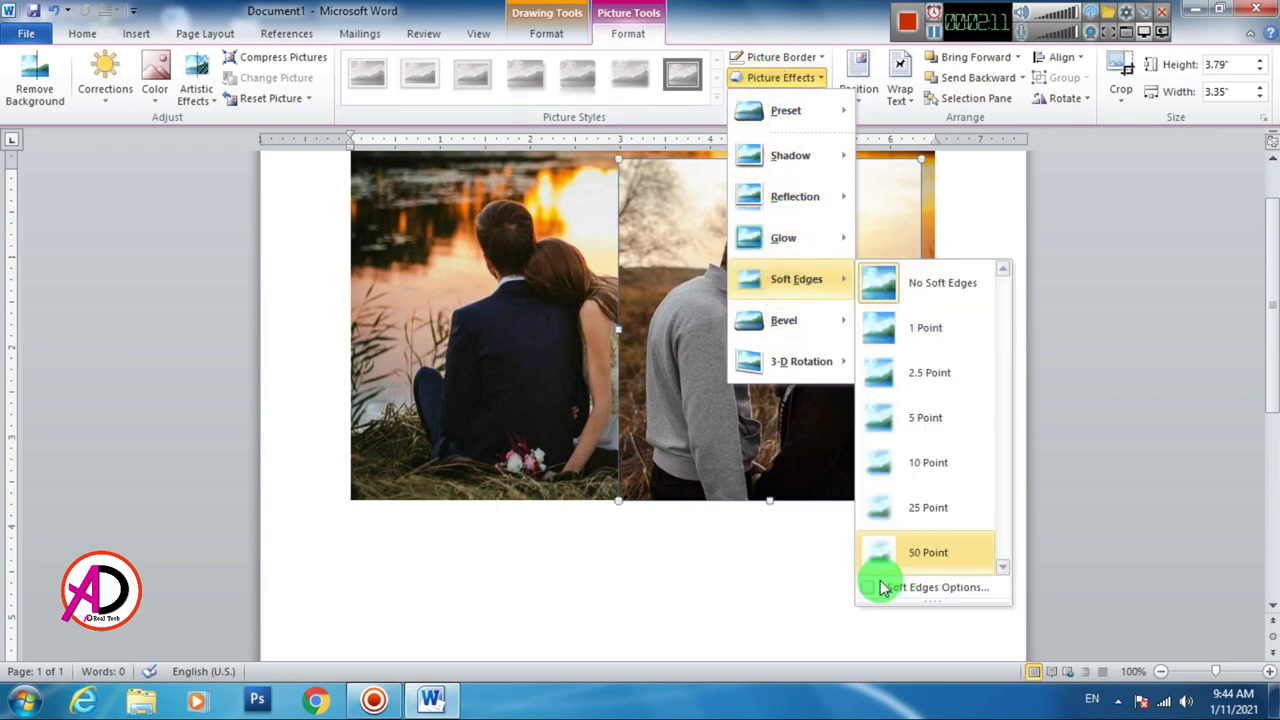
Give the overlaid couple portrait 65 pt soft edges in Format Picture.
left_click(924, 590)
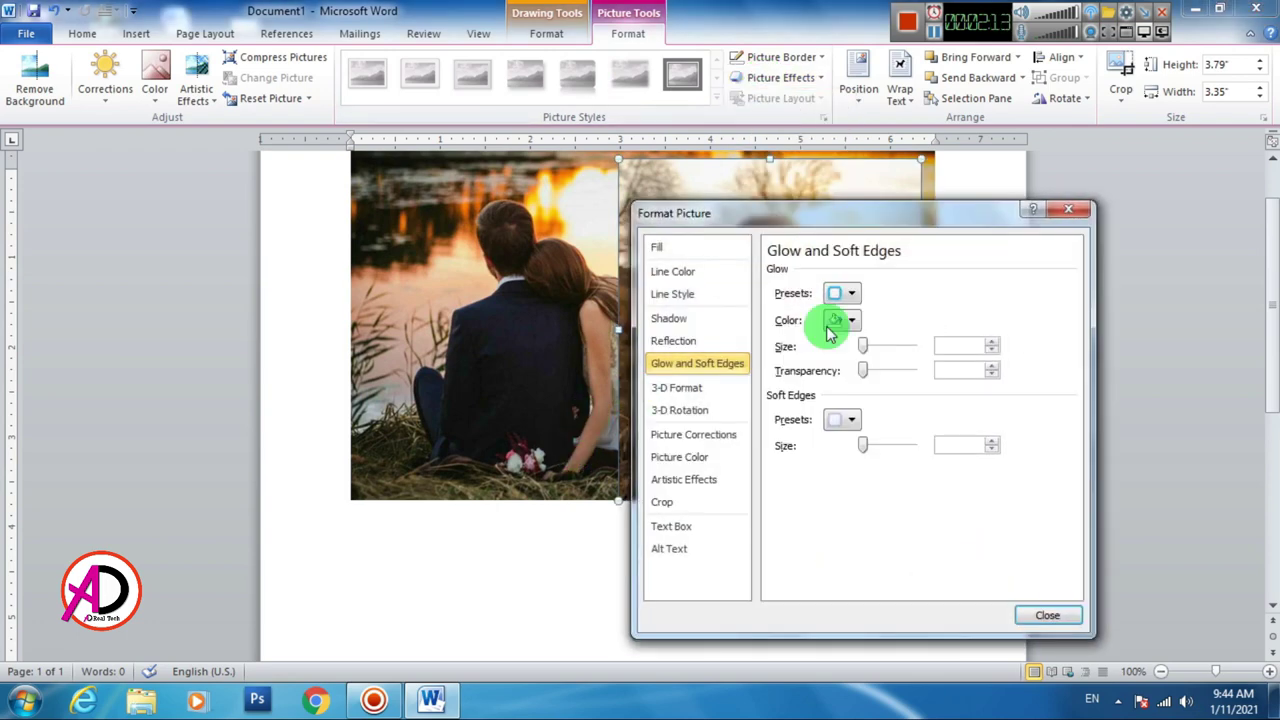
left_click_drag(860, 222, 350, 176)
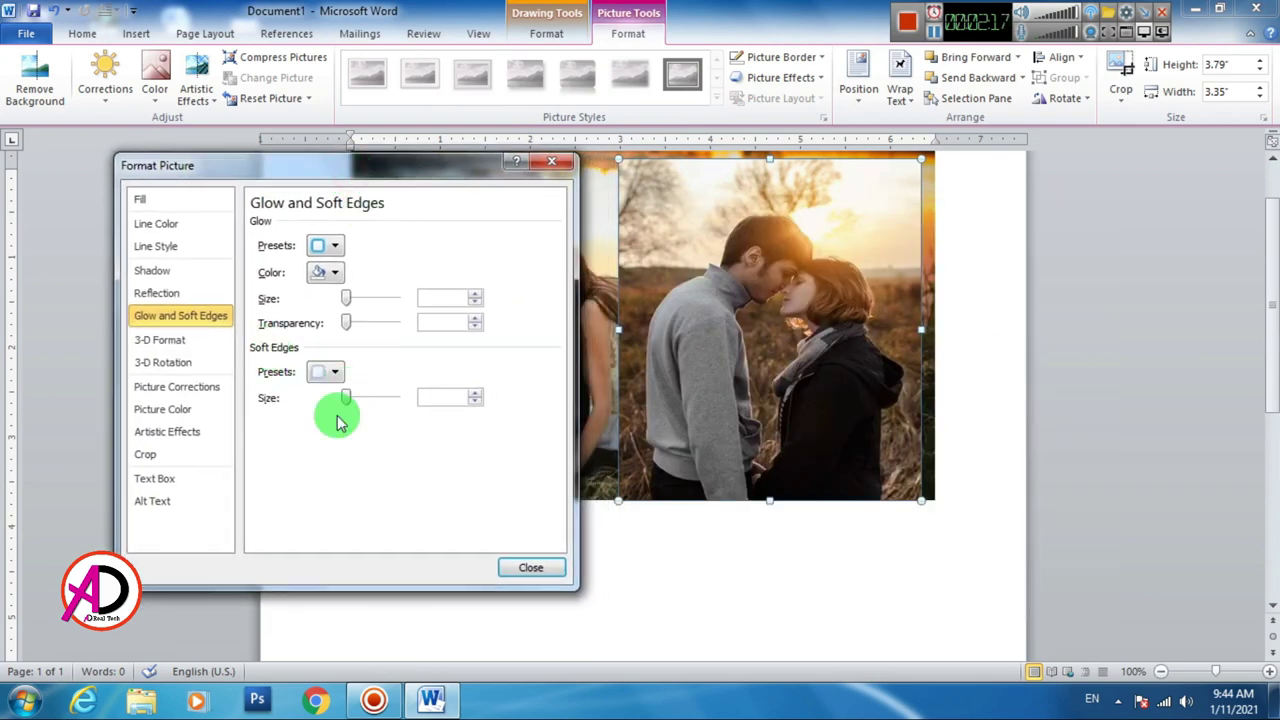
left_click(370, 398)
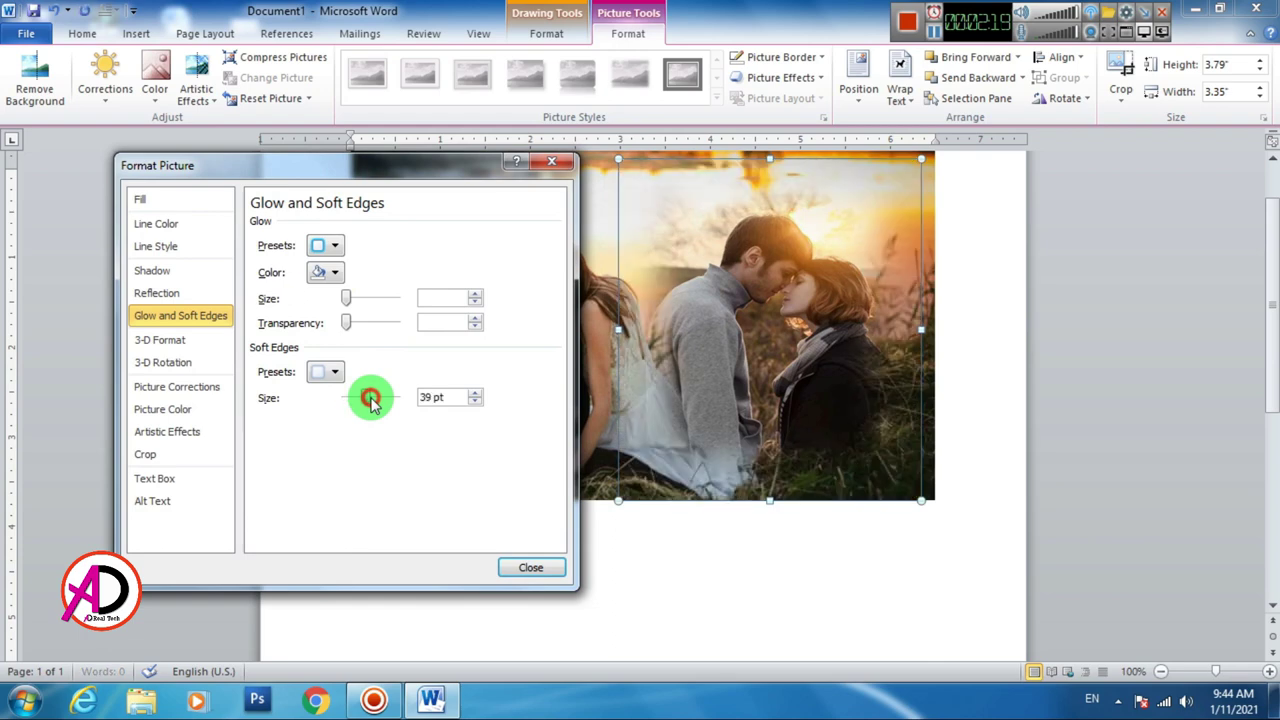
left_click(376, 398)
type("65")
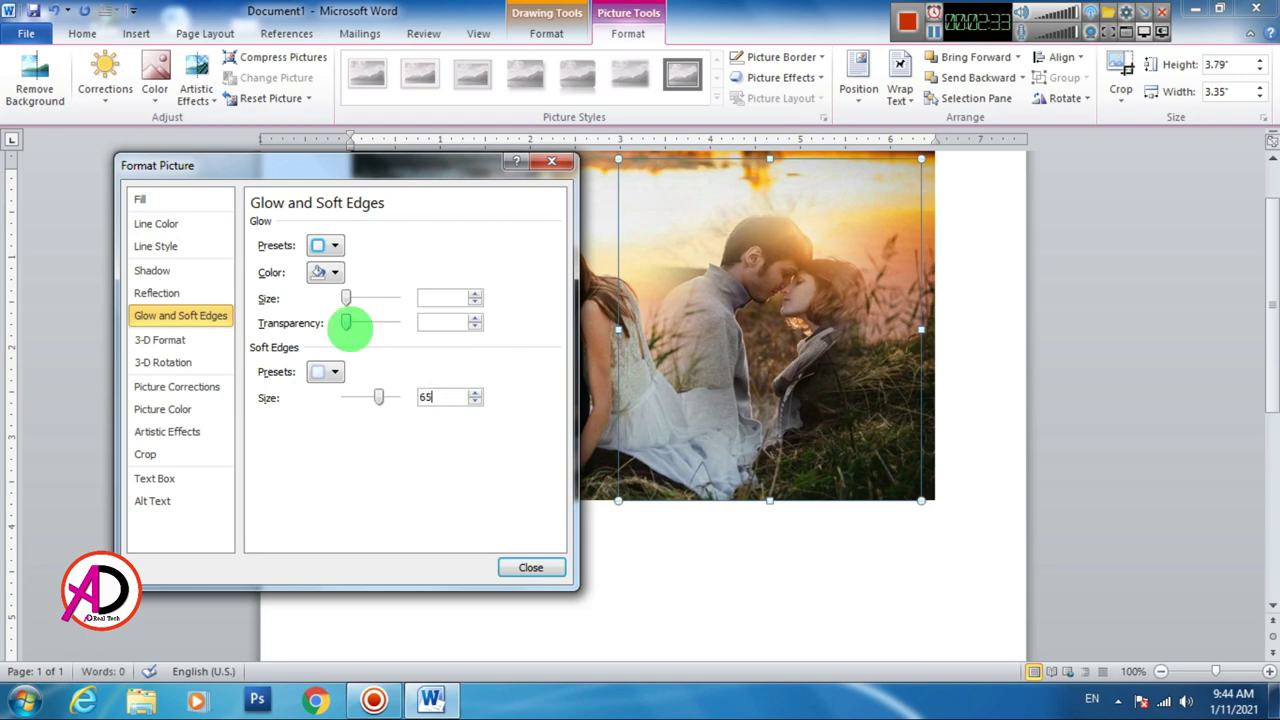
left_click(530, 569)
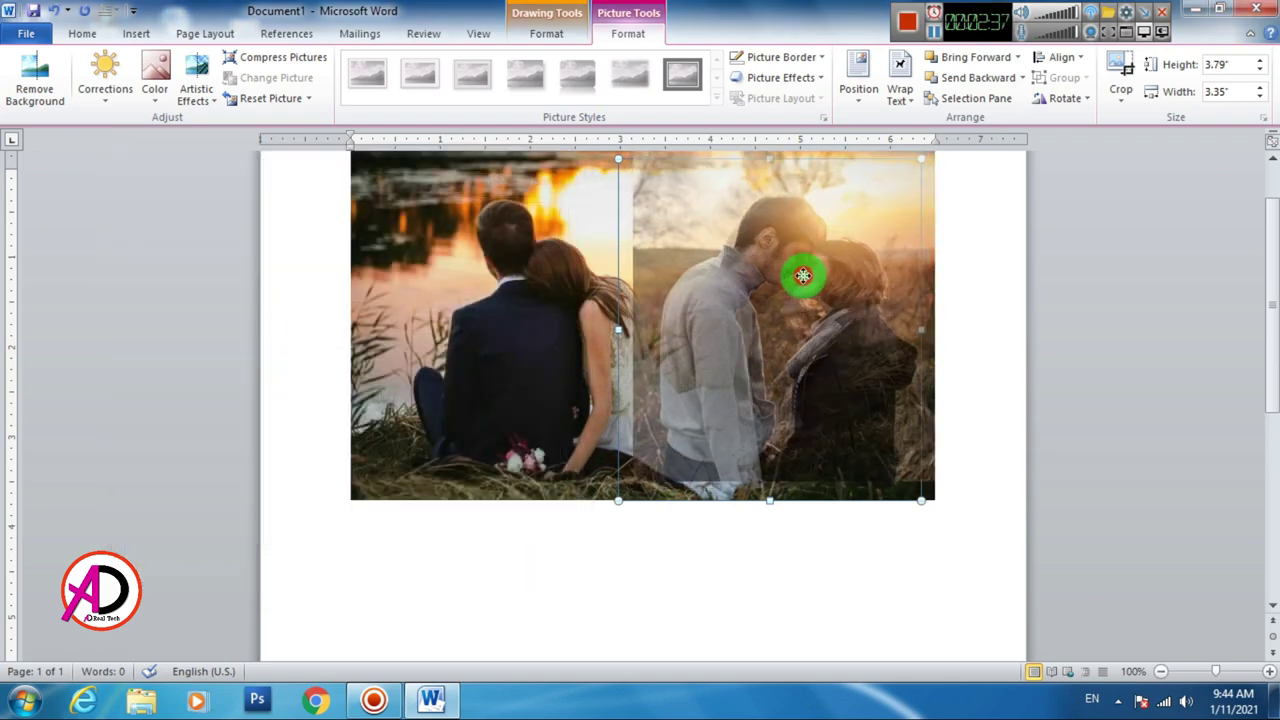
Nudge the soft-edged couple overlay right and enlarge it from its corners to 4.08" by 3.51".
scroll(832, 343, "up", 2)
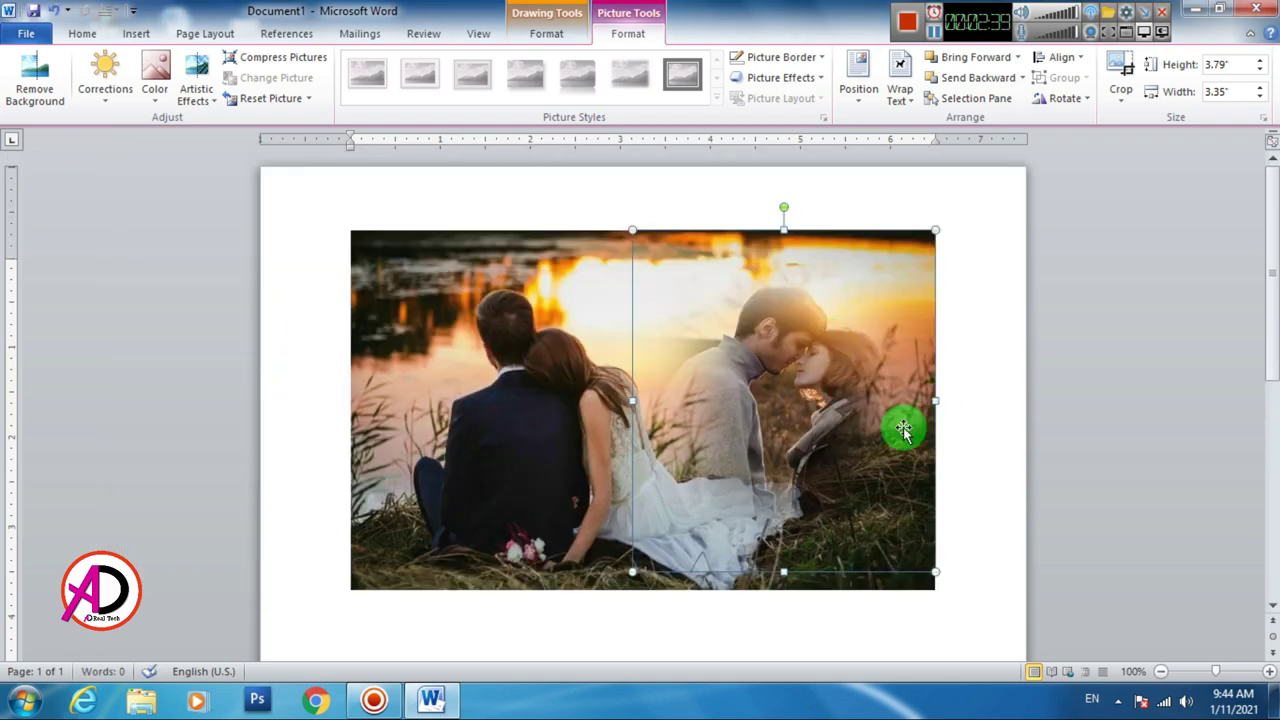
left_click_drag(788, 421, 795, 421)
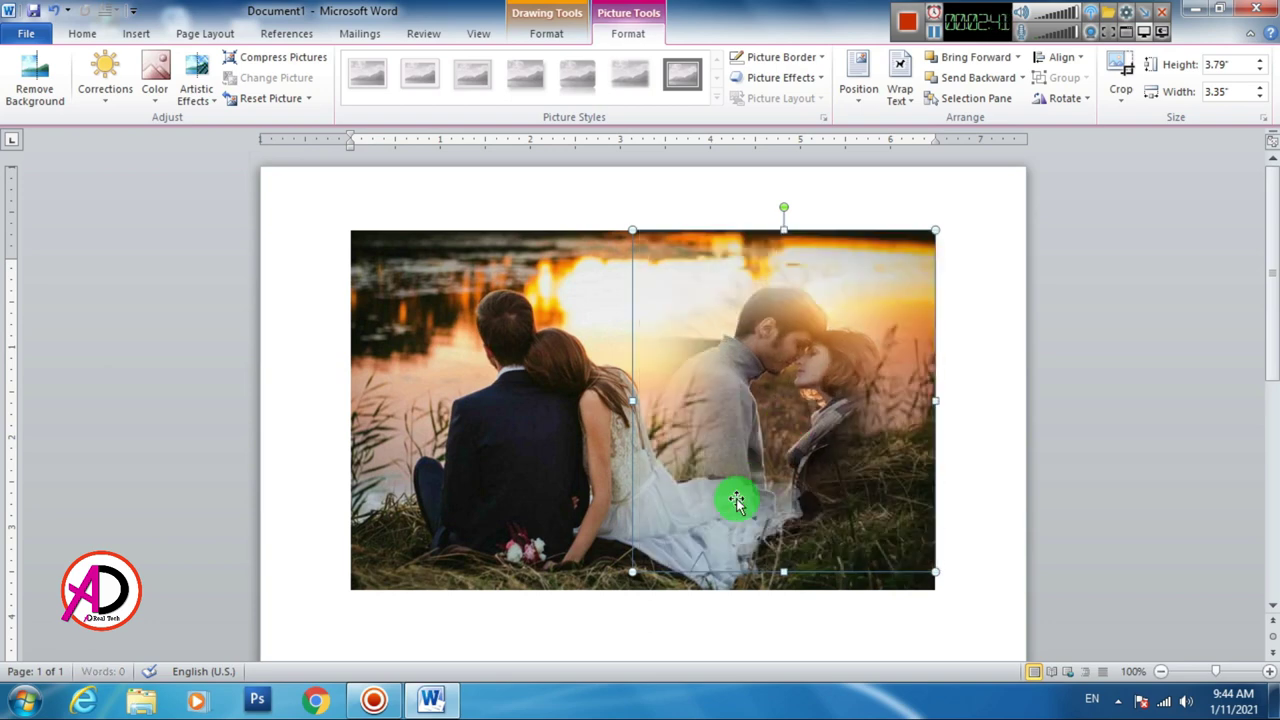
left_click_drag(640, 572, 623, 591)
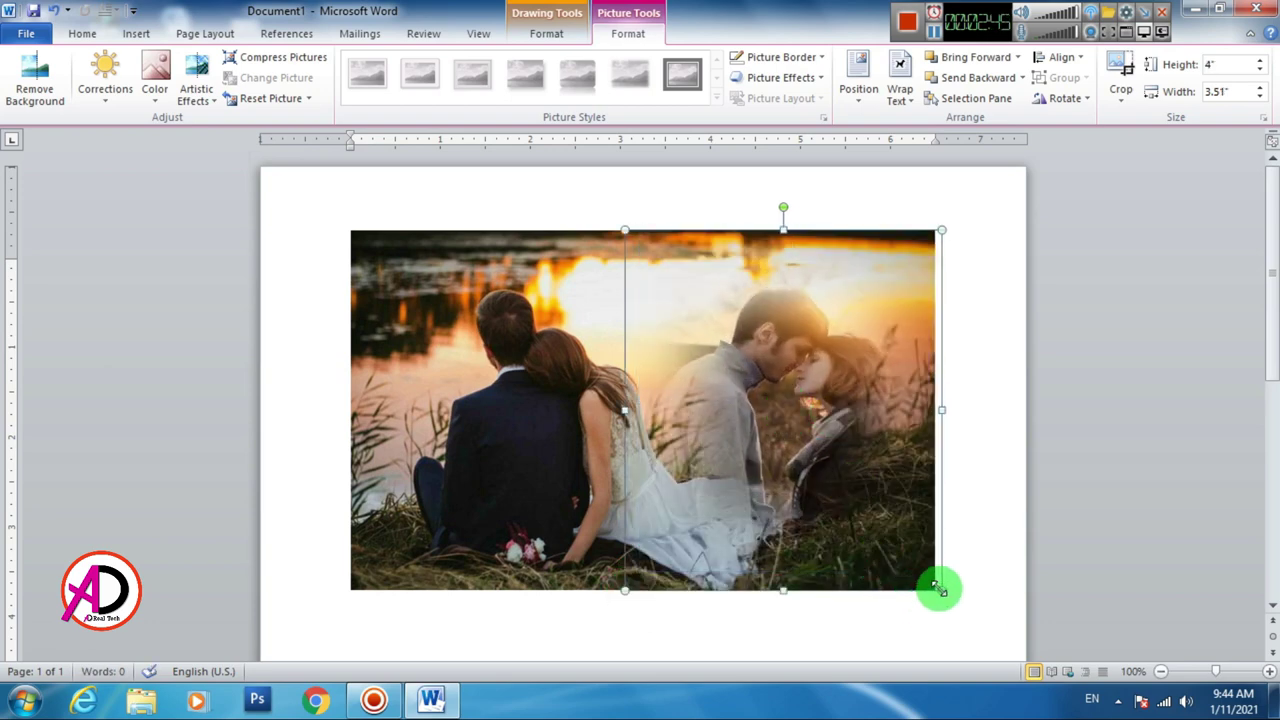
left_click_drag(938, 590, 941, 597)
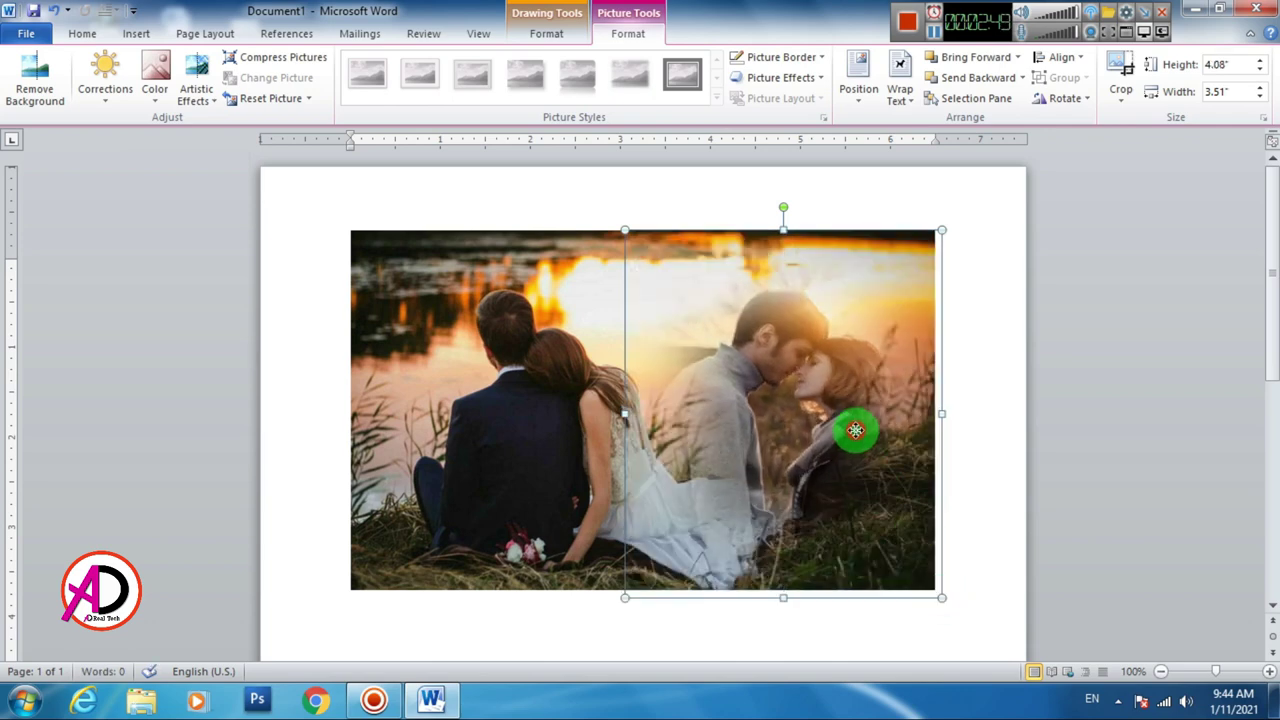
left_click_drag(855, 430, 860, 422)
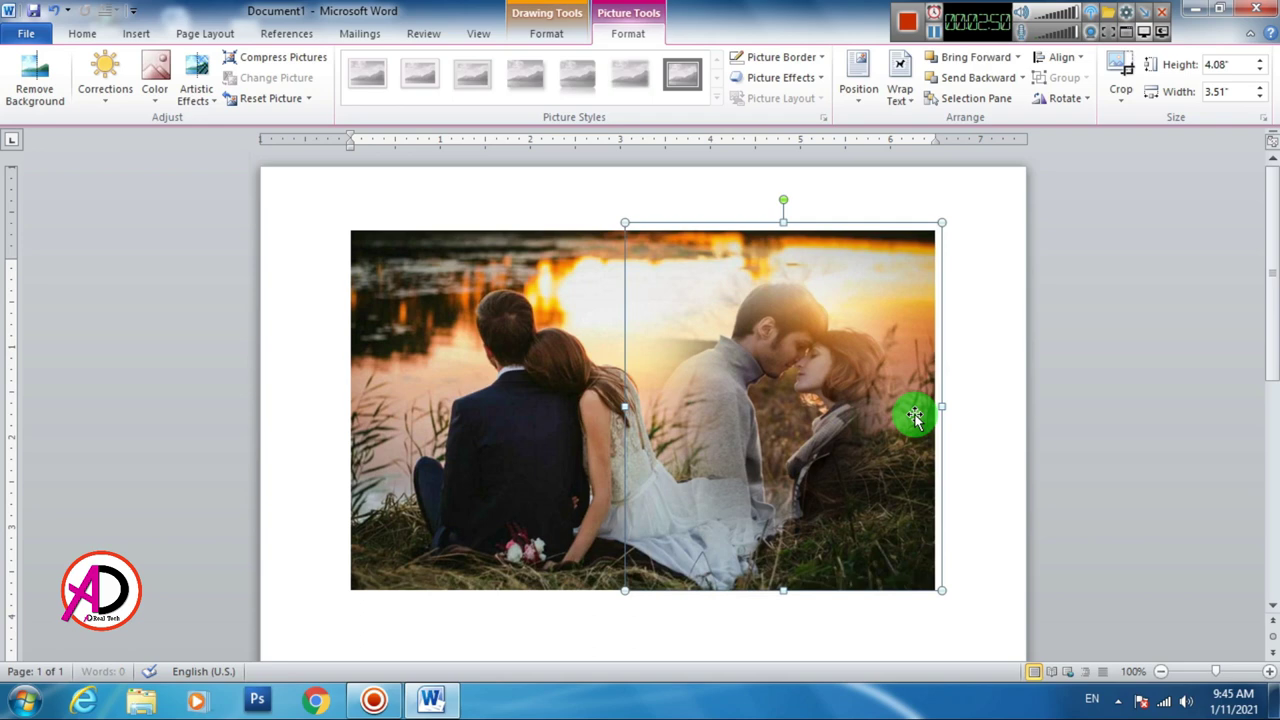
In Format Shape's Fill settings, raise the overlay picture fill's transparency to 50%.
right_click(843, 365)
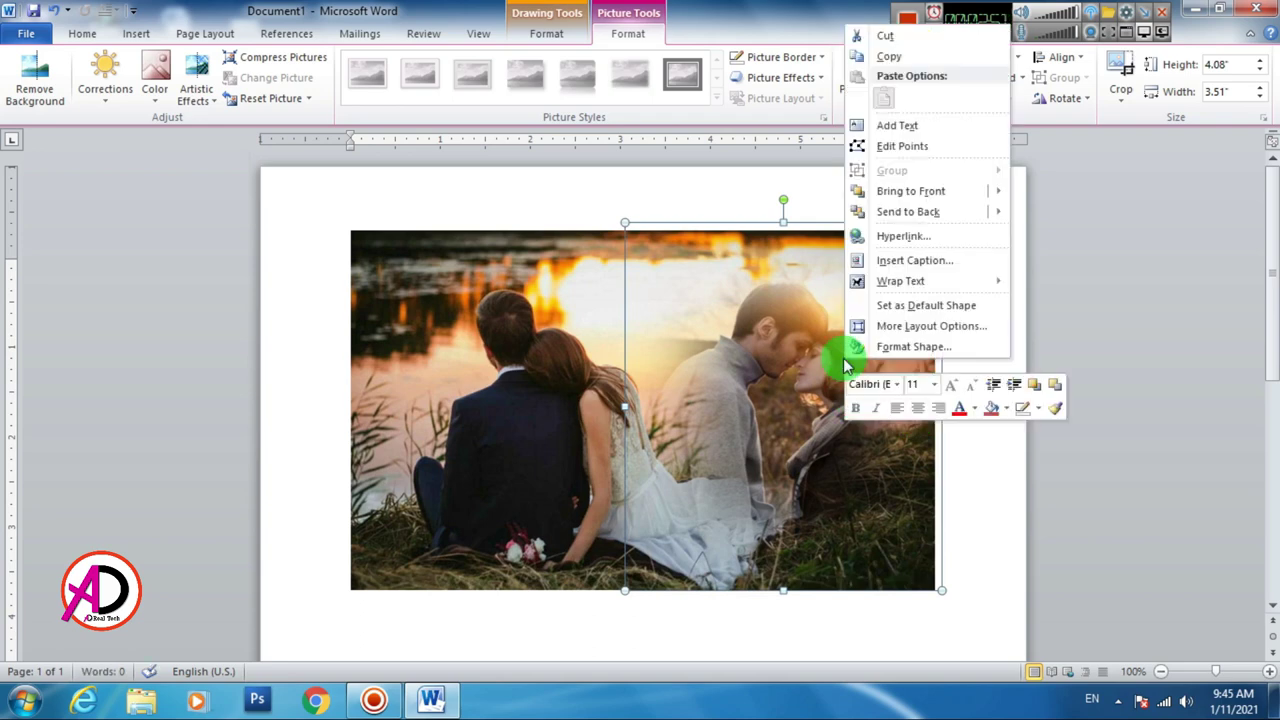
left_click(905, 346)
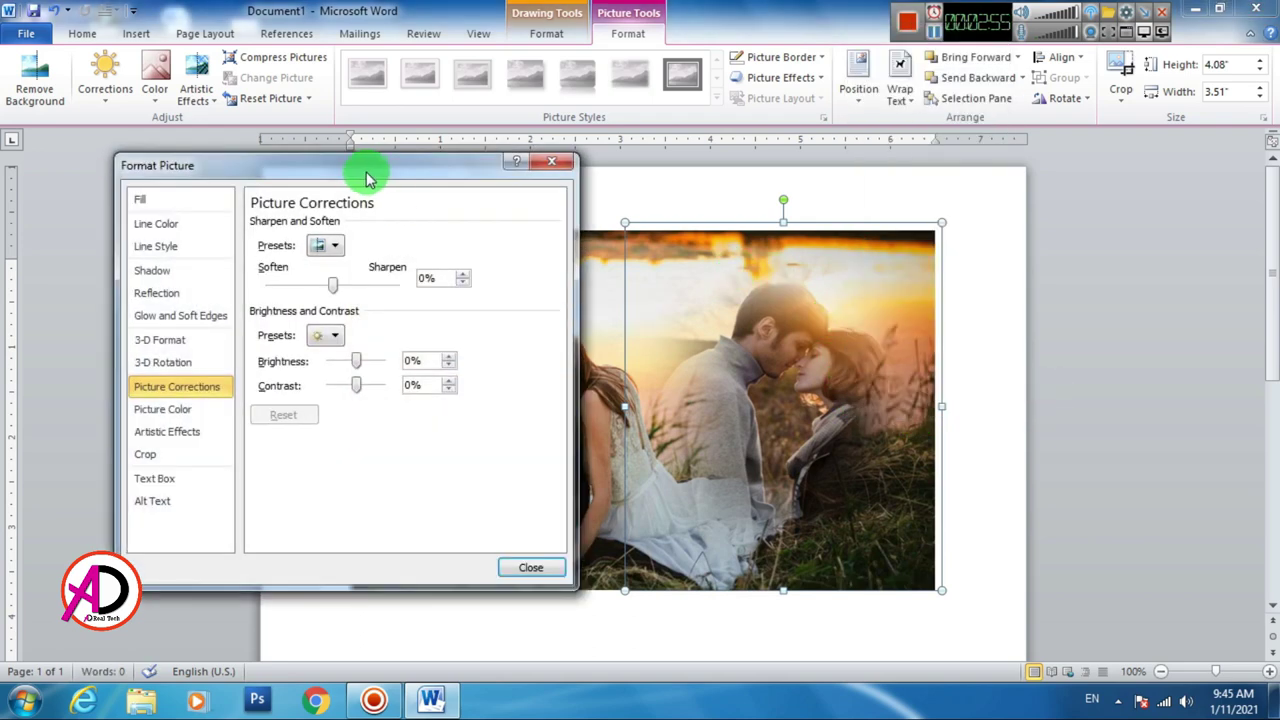
left_click_drag(366, 178, 349, 148)
left_click(122, 168)
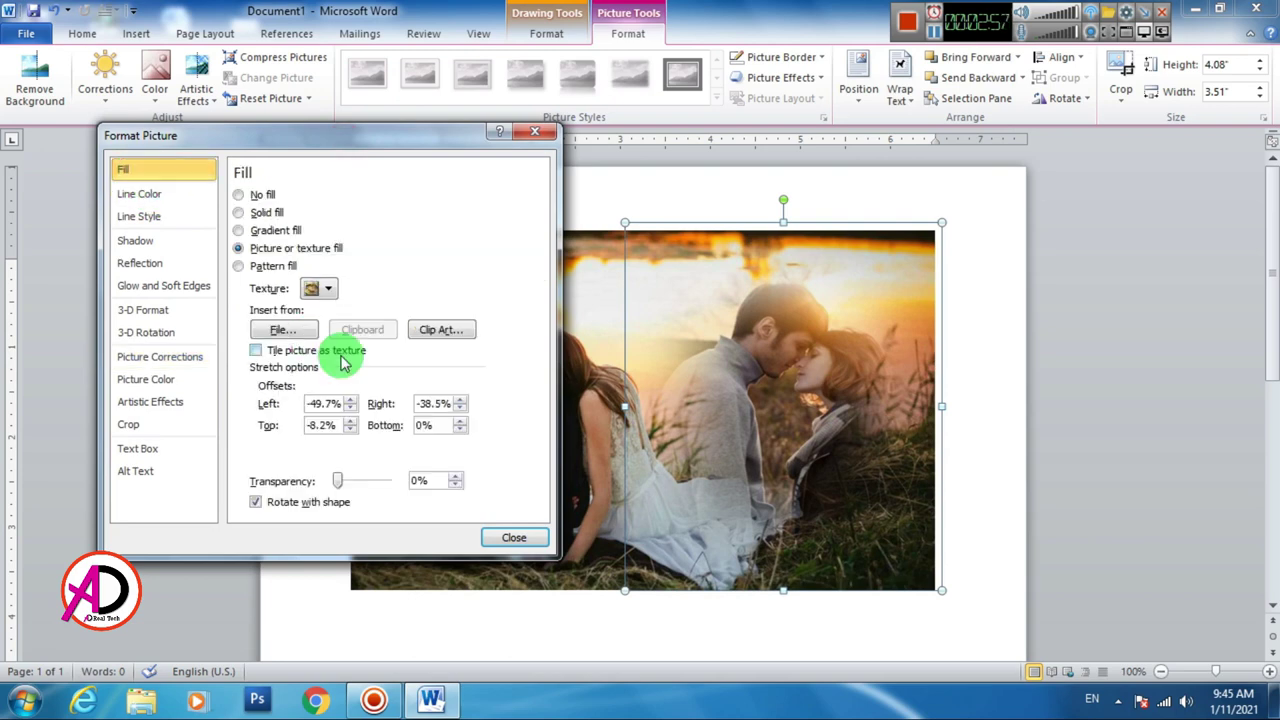
left_click(352, 483)
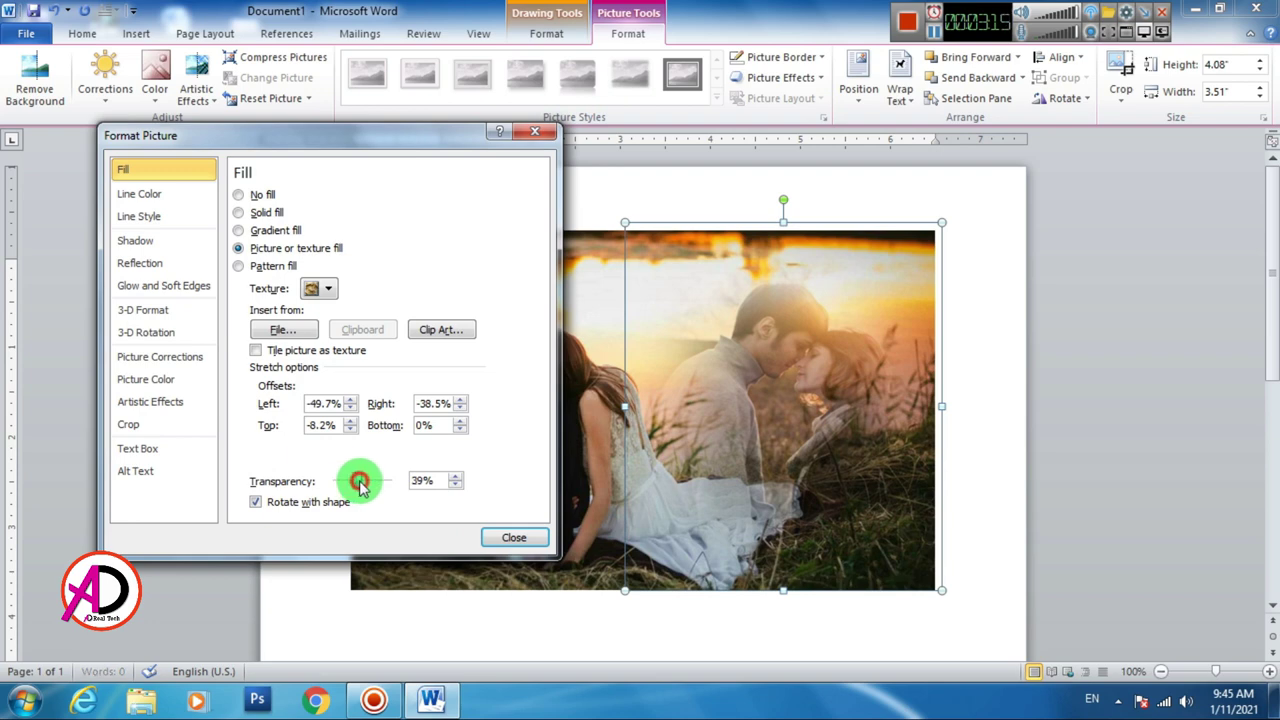
left_click_drag(366, 484, 368, 484)
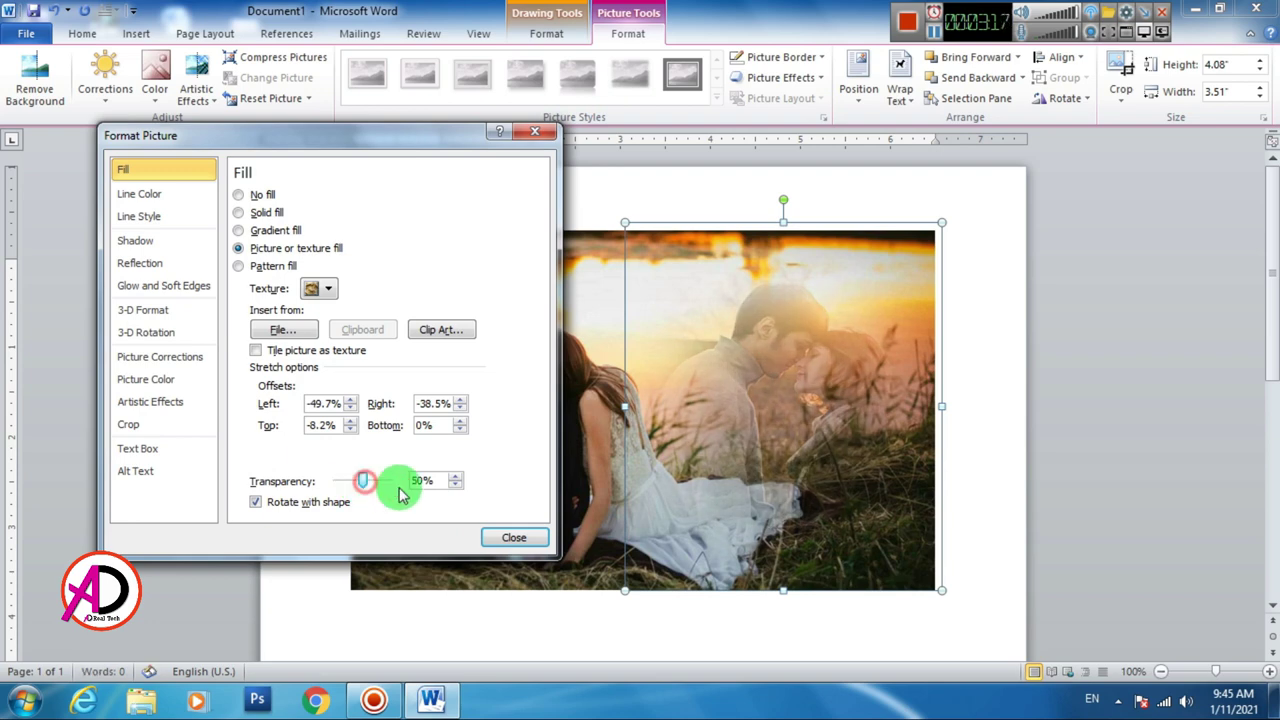
left_click(514, 540)
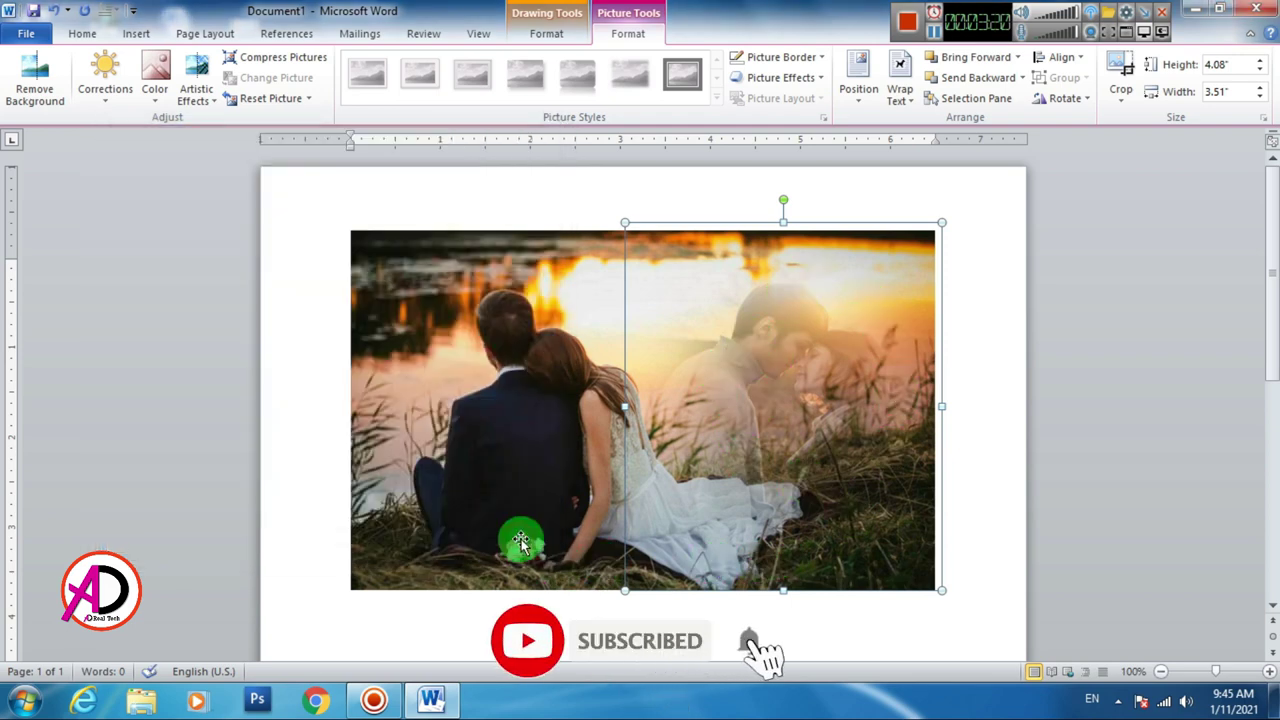
left_click(985, 451)
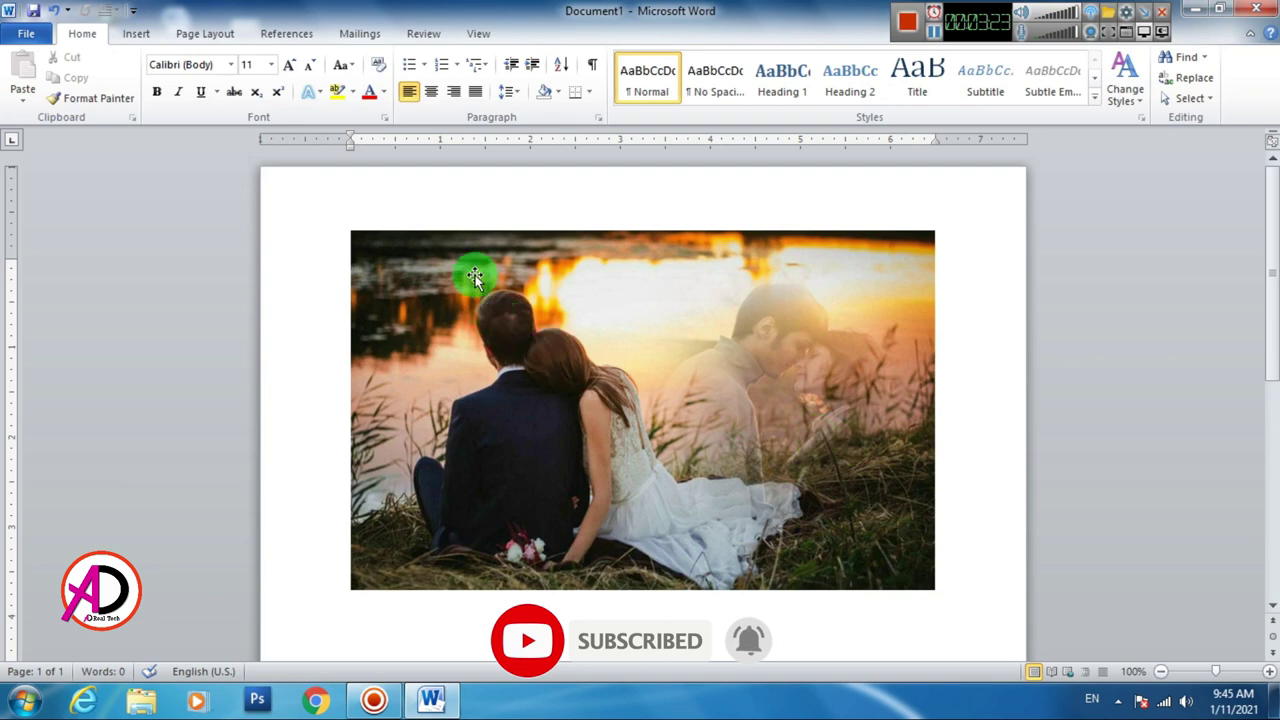